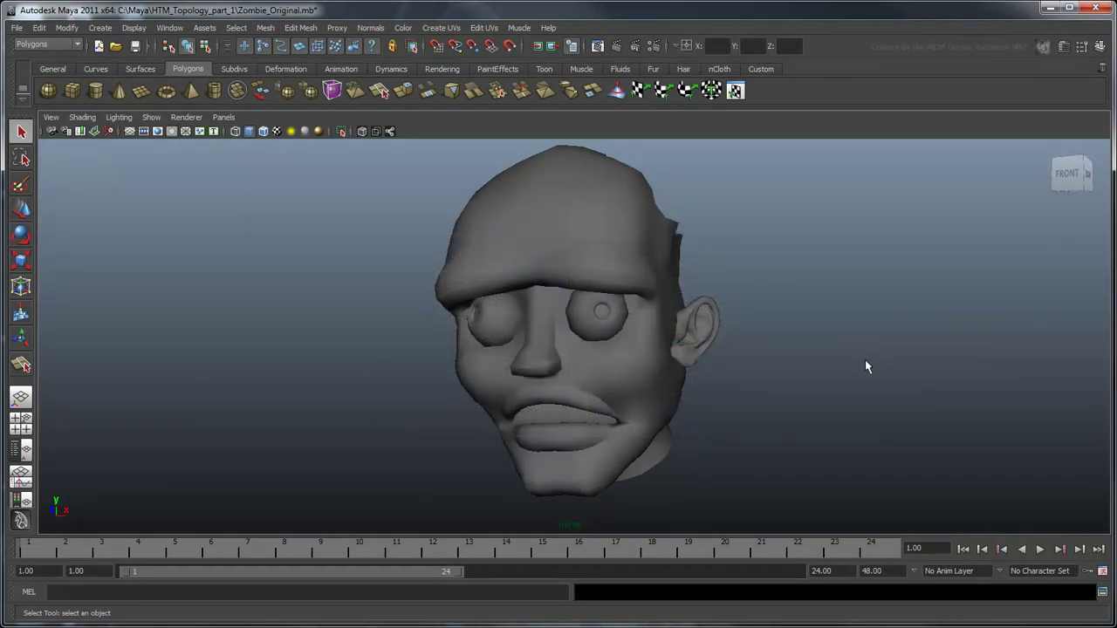
Step: Orbit the perspective view to face the zombie head front-on
{"action": "left_click_drag", "start_coordinate": [817, 392], "coordinate": [750, 391], "text": "alt"}
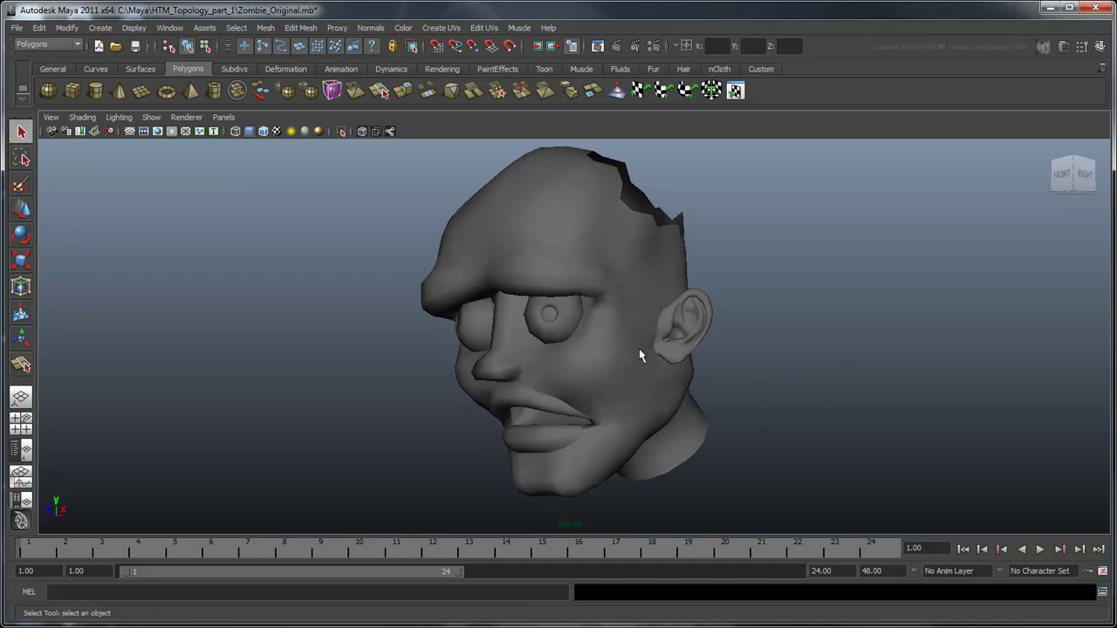
Step: Overlay the wireframe on the shaded head and zoom in toward the cheek
{"action": "left_click", "coordinate": [263, 131]}
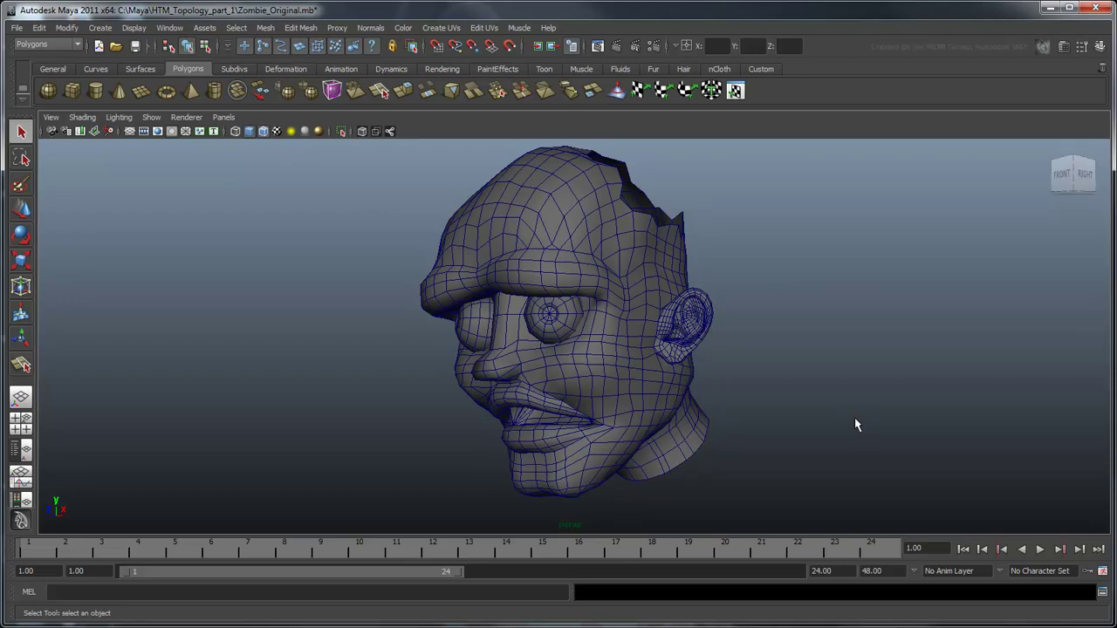
{"action": "scroll", "coordinate": [649, 431], "scroll_direction": "up", "scroll_amount": 3}
{"action": "scroll", "coordinate": [650, 434], "scroll_direction": "up", "scroll_amount": 2}
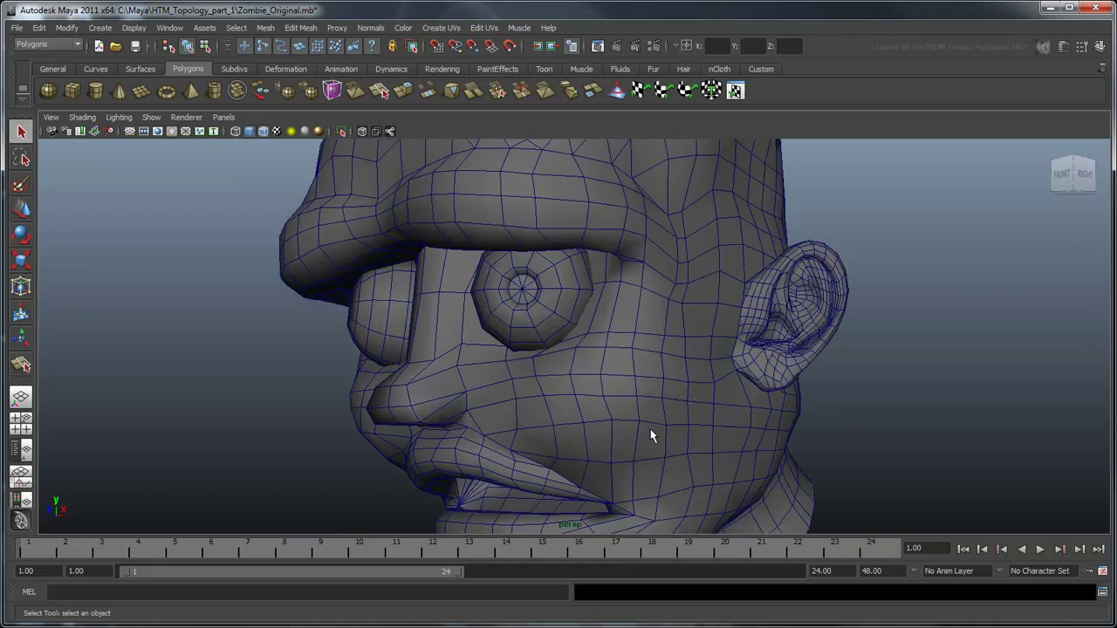
{"action": "left_click_drag", "start_coordinate": [723, 416], "coordinate": [693, 415], "text": "alt"}
{"action": "scroll", "coordinate": [581, 424], "scroll_direction": "up", "scroll_amount": 3}
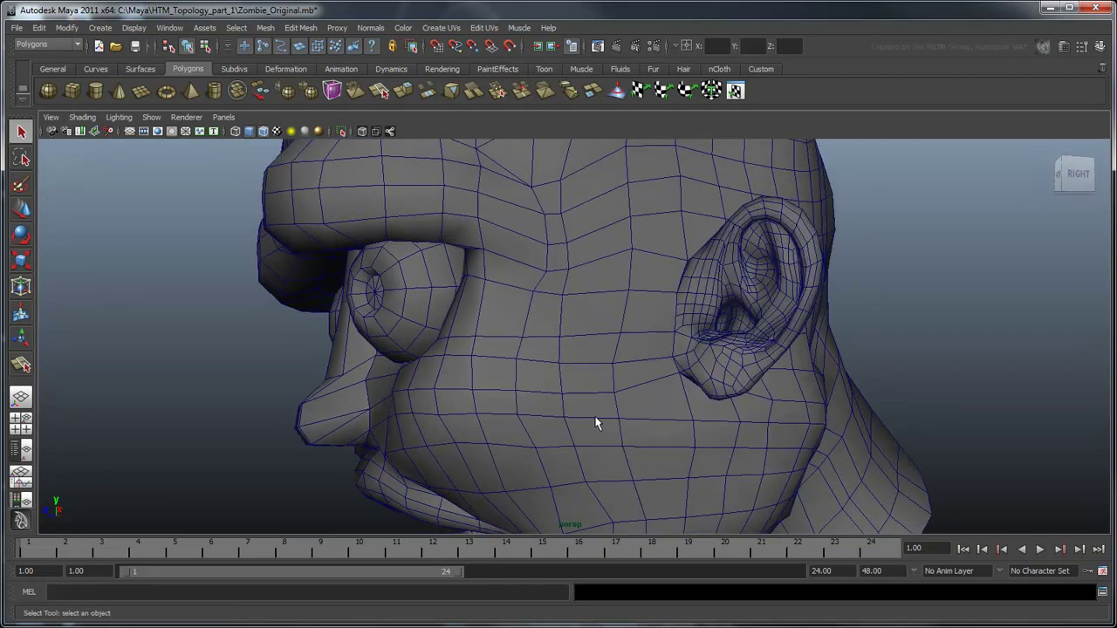
Step: In edge mode, select the vertical and horizontal cheek and jaw edge loops, then clear the selection
{"action": "mouse_move", "coordinate": [648, 410]}
{"action": "right_mouse_down"}
{"action": "mouse_move", "coordinate": [643, 377]}
{"action": "mouse_move", "coordinate": [653, 410]}
{"action": "right_mouse_up"}
{"action": "double_click", "coordinate": [650, 414]}
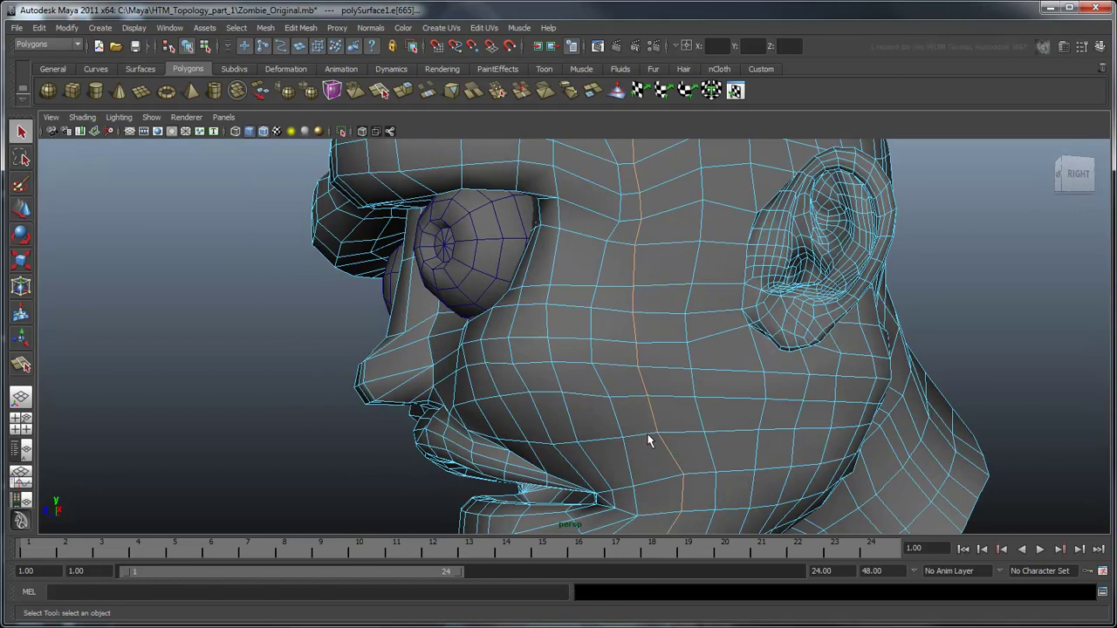
{"action": "double_click", "coordinate": [634, 433]}
{"action": "left_click_drag", "start_coordinate": [713, 485], "coordinate": [675, 439], "text": "alt"}
{"action": "double_click", "coordinate": [676, 420]}
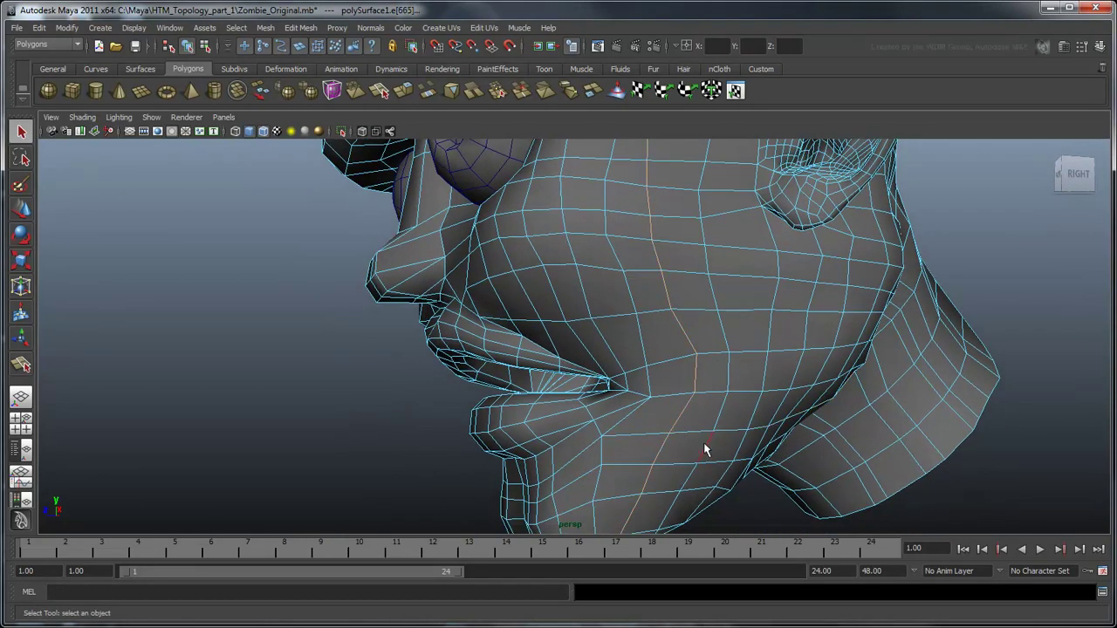
{"action": "key", "text": "Delete"}
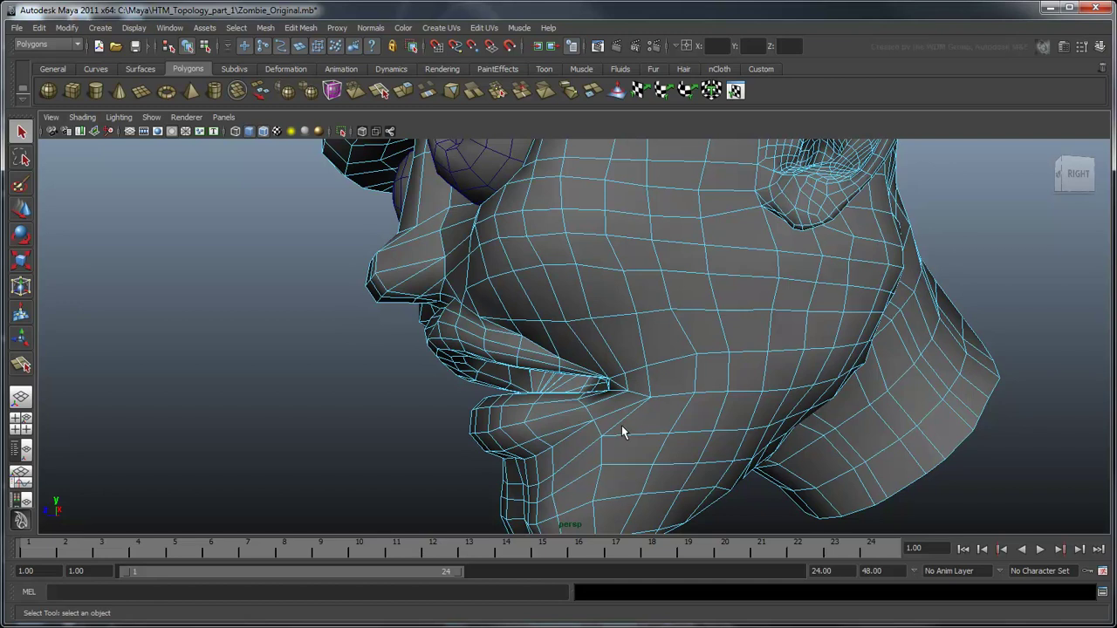
{"action": "mouse_move", "coordinate": [654, 401]}
{"action": "left_mouse_down", "text": "alt"}
{"action": "mouse_move", "coordinate": [794, 347]}
{"action": "mouse_move", "coordinate": [743, 445]}
{"action": "mouse_move", "coordinate": [753, 444]}
{"action": "mouse_move", "coordinate": [777, 380]}
{"action": "left_mouse_up", "text": "alt"}
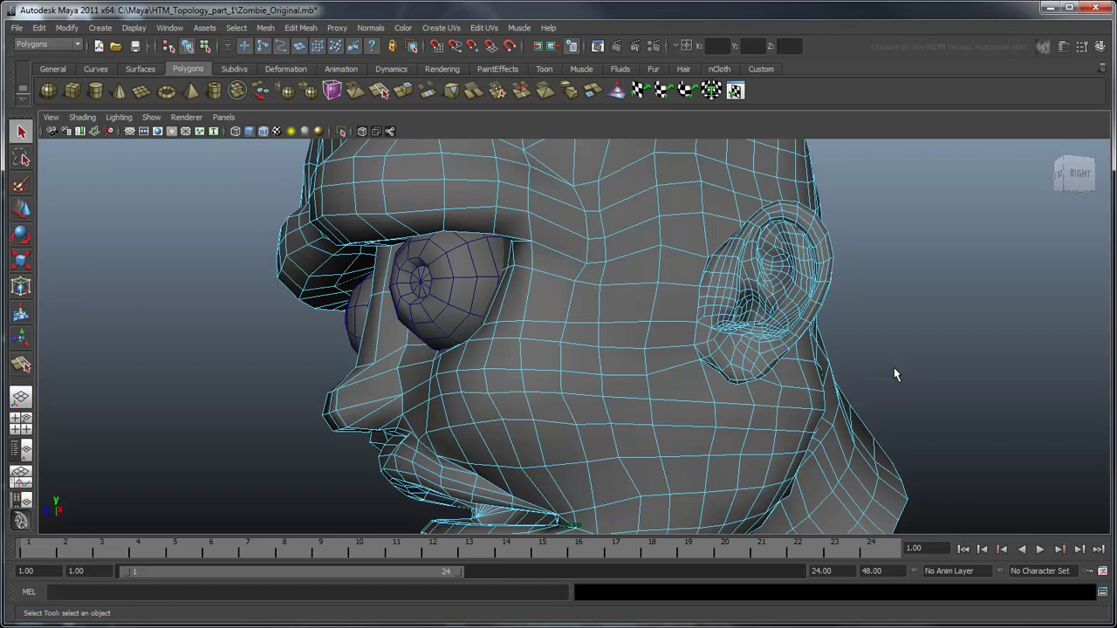
{"action": "mouse_move", "coordinate": [900, 424]}
{"action": "left_mouse_down", "text": "alt"}
{"action": "mouse_move", "coordinate": [895, 311]}
{"action": "mouse_move", "coordinate": [797, 380]}
{"action": "mouse_move", "coordinate": [826, 392]}
{"action": "mouse_move", "coordinate": [843, 424]}
{"action": "left_mouse_up", "text": "alt"}
{"action": "scroll", "coordinate": [789, 376], "scroll_direction": "up", "scroll_amount": 5}
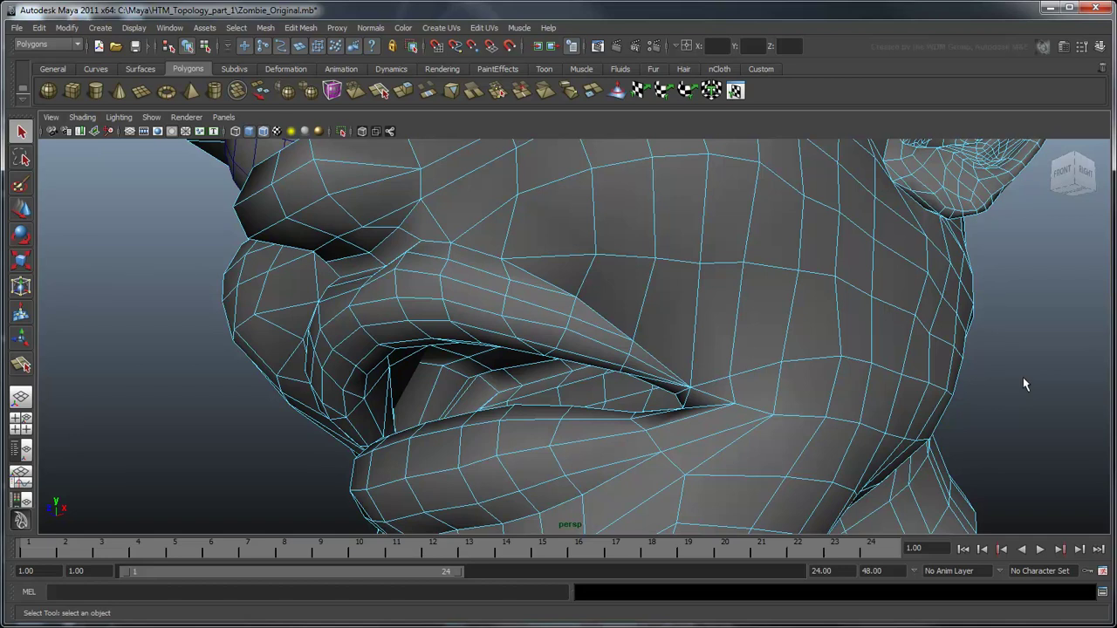
Step: Orbit and zoom out to view the right side of the head
{"action": "left_click_drag", "start_coordinate": [1025, 384], "coordinate": [827, 457], "text": "alt"}
{"action": "scroll", "coordinate": [827, 457], "scroll_direction": "down", "scroll_amount": 5}
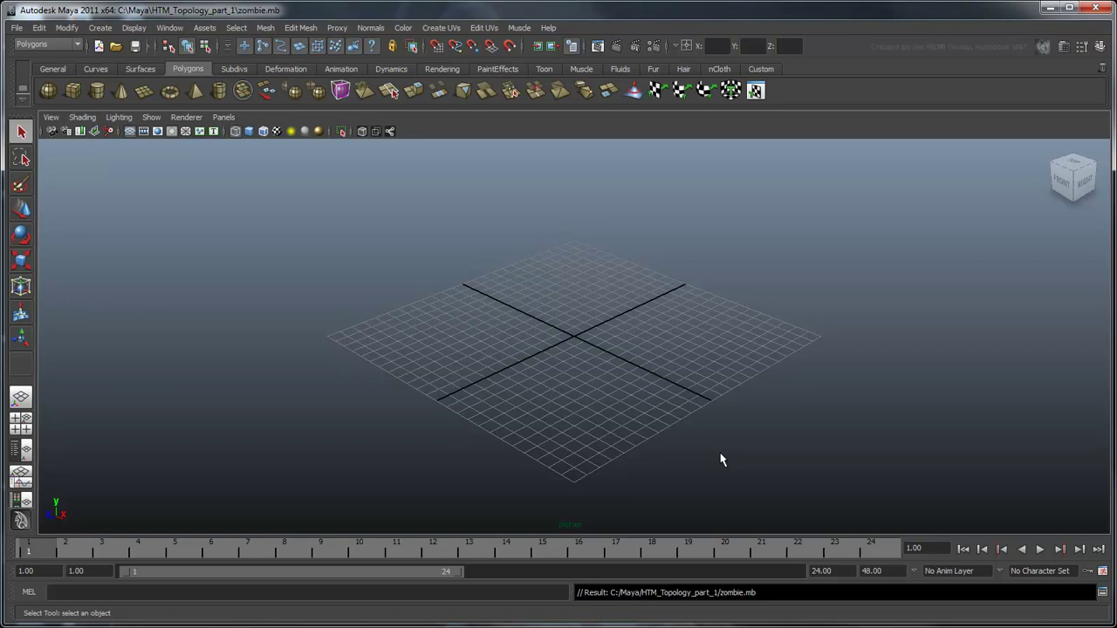
Step: Import zombie_side.jpg as an image plane in the side view and frame it
{"action": "key", "text": "space"}
{"action": "left_click", "coordinate": [590, 332]}
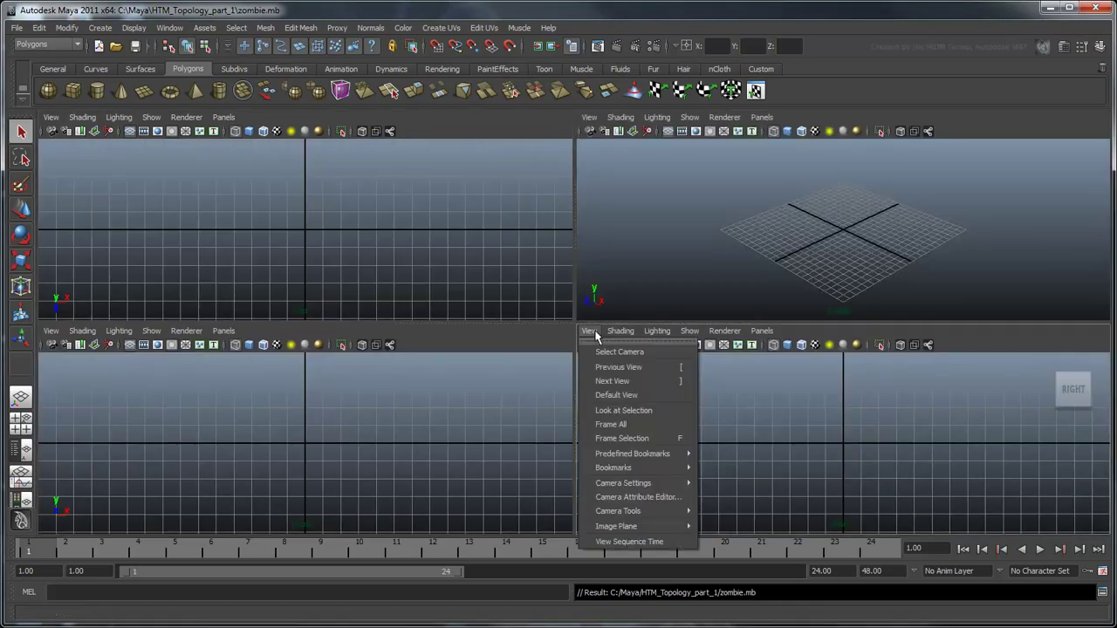
{"action": "mouse_move", "coordinate": [642, 527]}
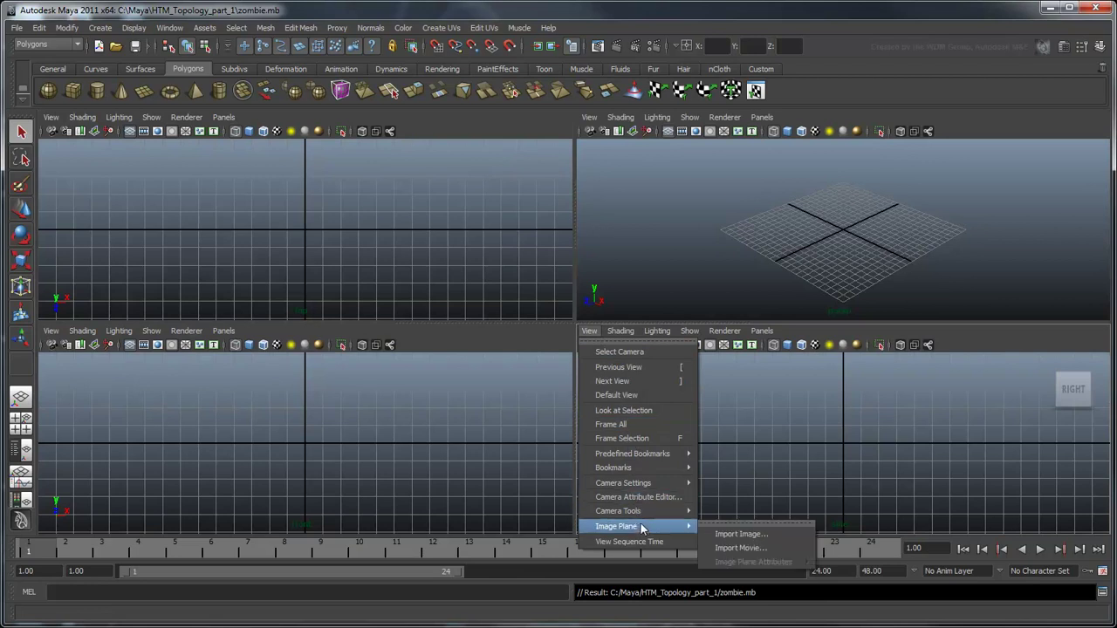
{"action": "left_click", "coordinate": [758, 534]}
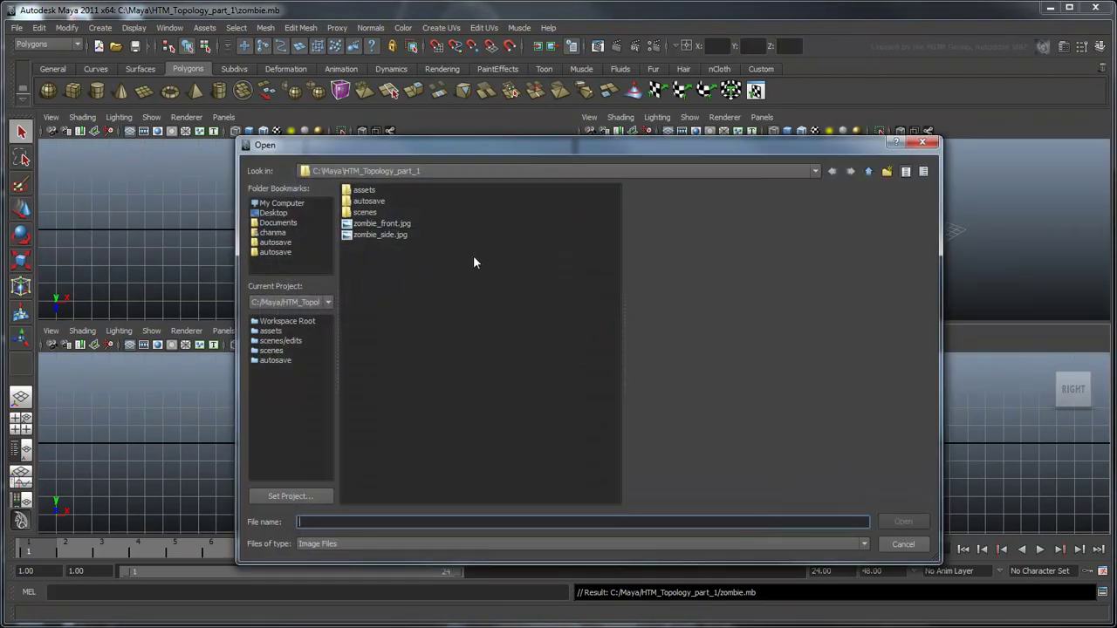
{"action": "left_click", "coordinate": [400, 238]}
{"action": "left_click", "coordinate": [908, 521]}
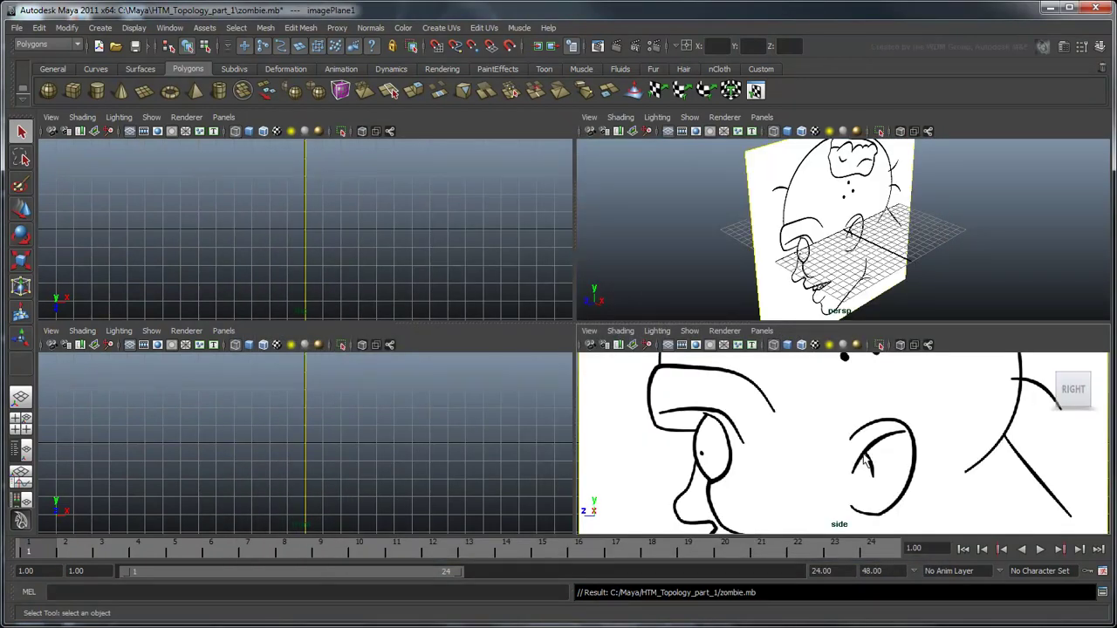
{"action": "key", "text": "f"}
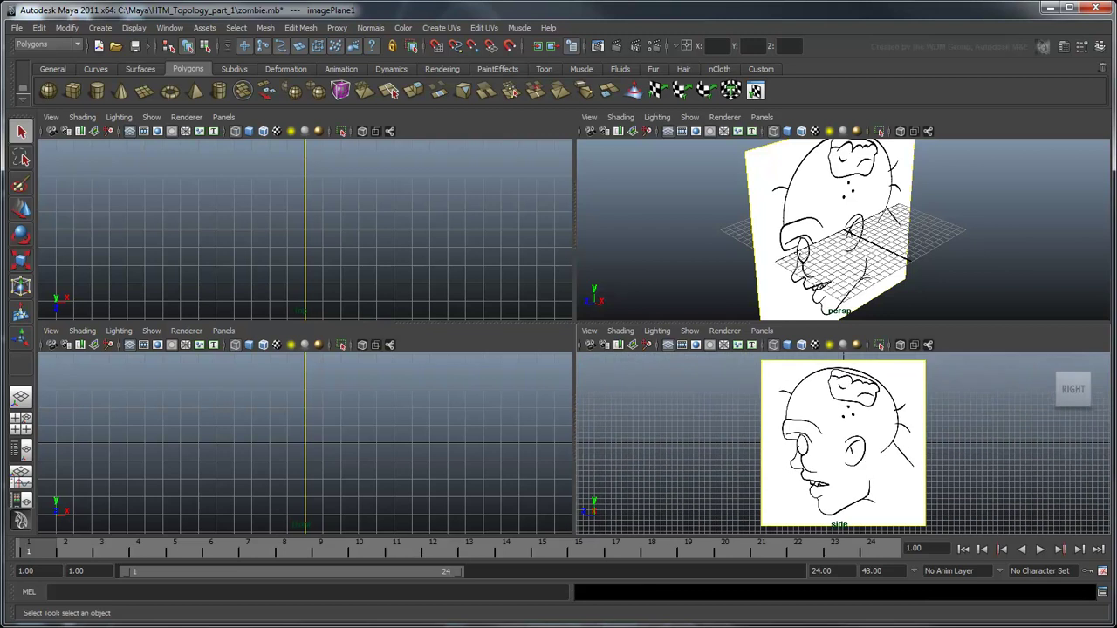
Step: Set the sketch's Alpha Gain to 0.5 and show it only through its camera
{"action": "left_click", "coordinate": [1064, 45]}
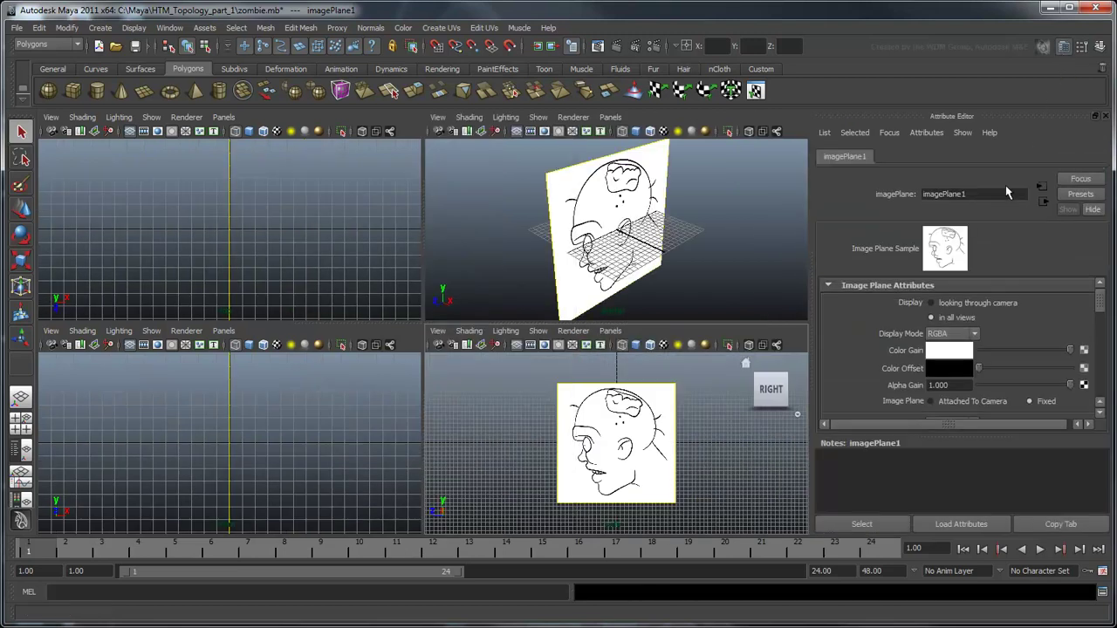
{"action": "left_click_drag", "start_coordinate": [963, 388], "coordinate": [863, 387]}
{"action": "type", "text": "0.5"}
{"action": "key", "text": "Return"}
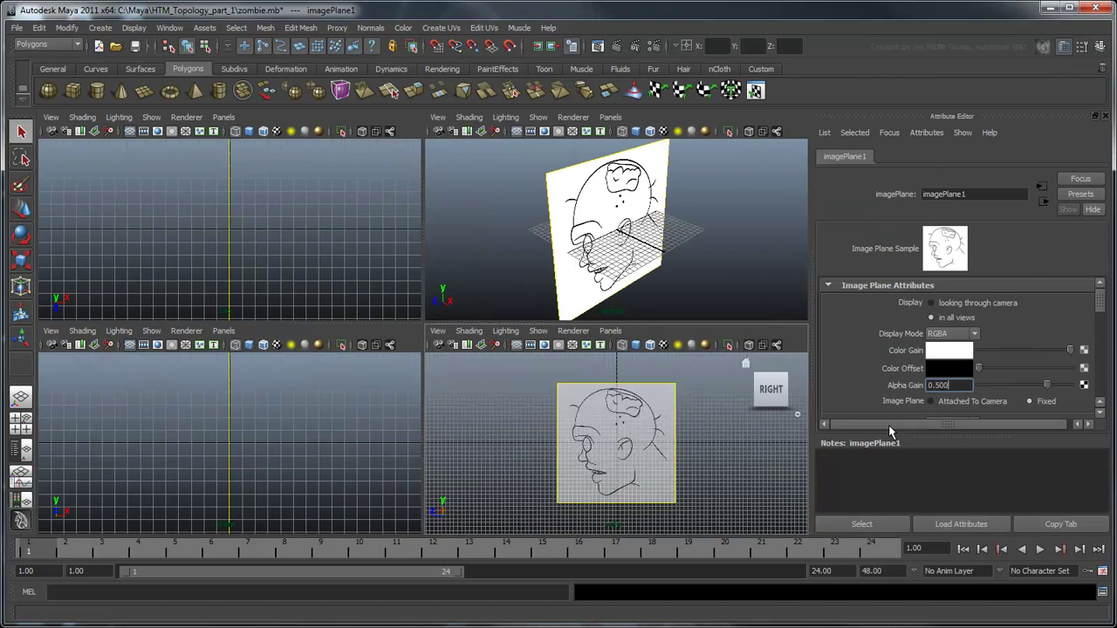
{"action": "left_click", "coordinate": [937, 303]}
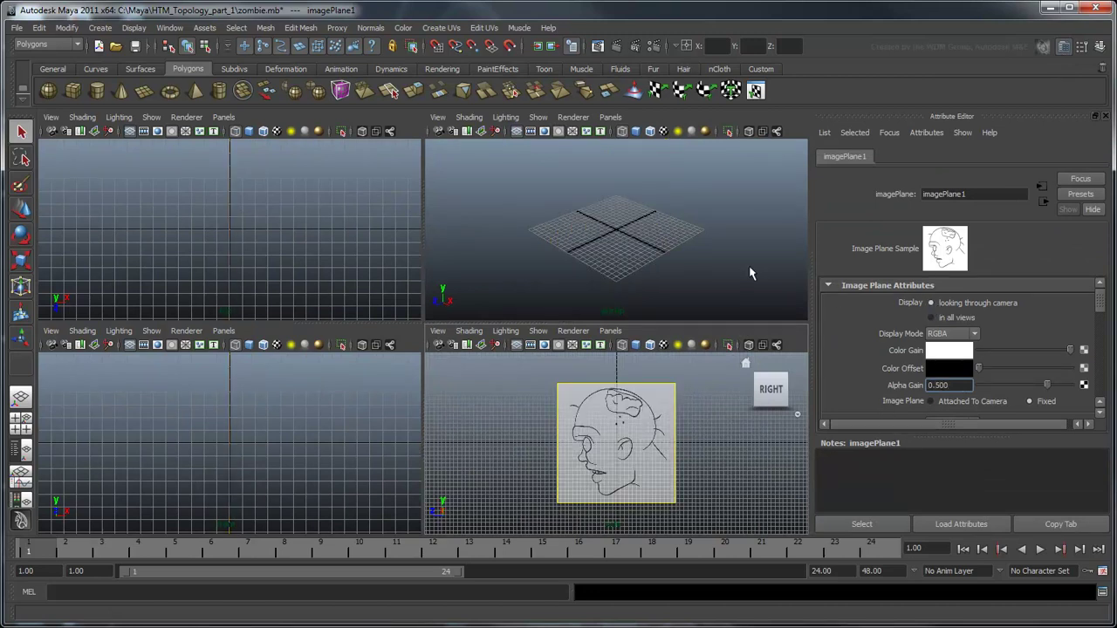
{"action": "left_click", "coordinate": [1105, 116]}
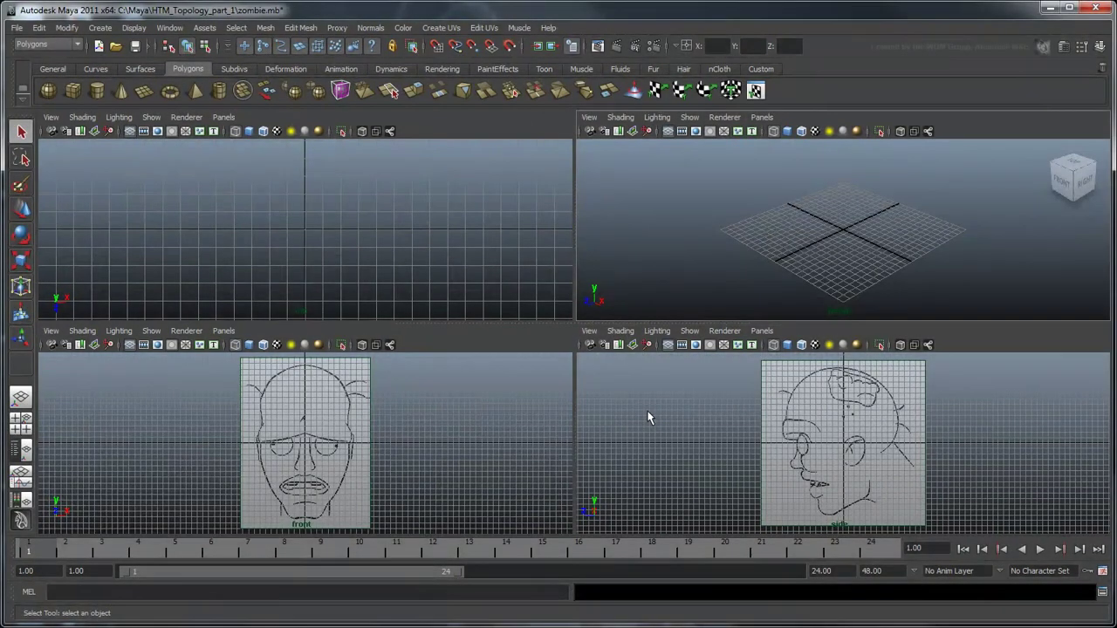
Step: Fill the window with the framed side sketch and start the Create Polygon Tool
{"action": "key", "text": "space"}
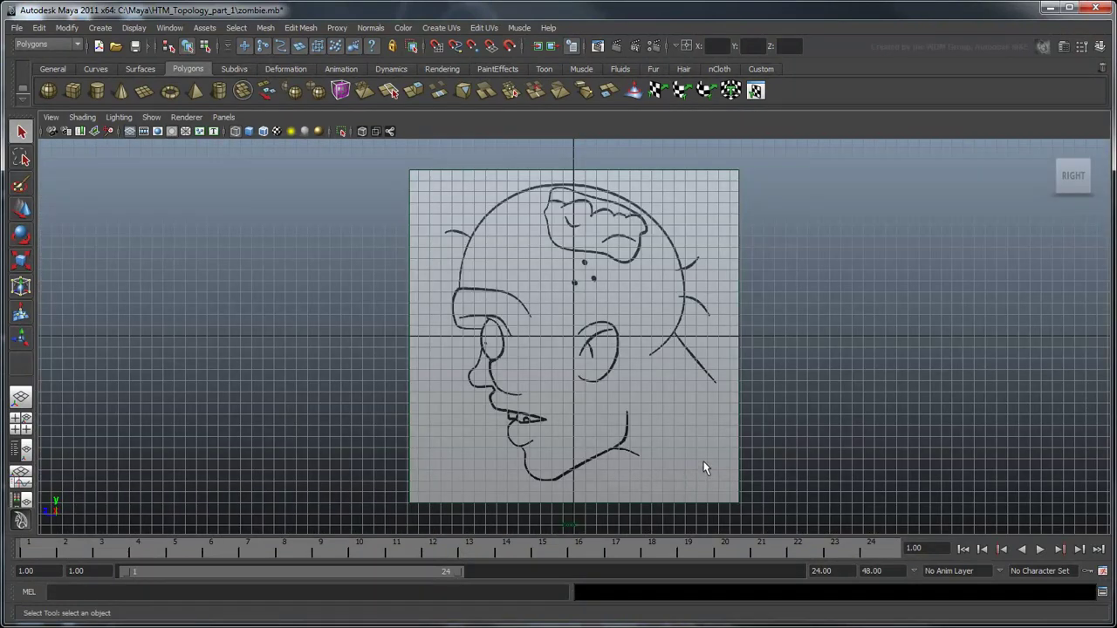
{"action": "key", "text": "f"}
{"action": "left_click", "coordinate": [265, 27]}
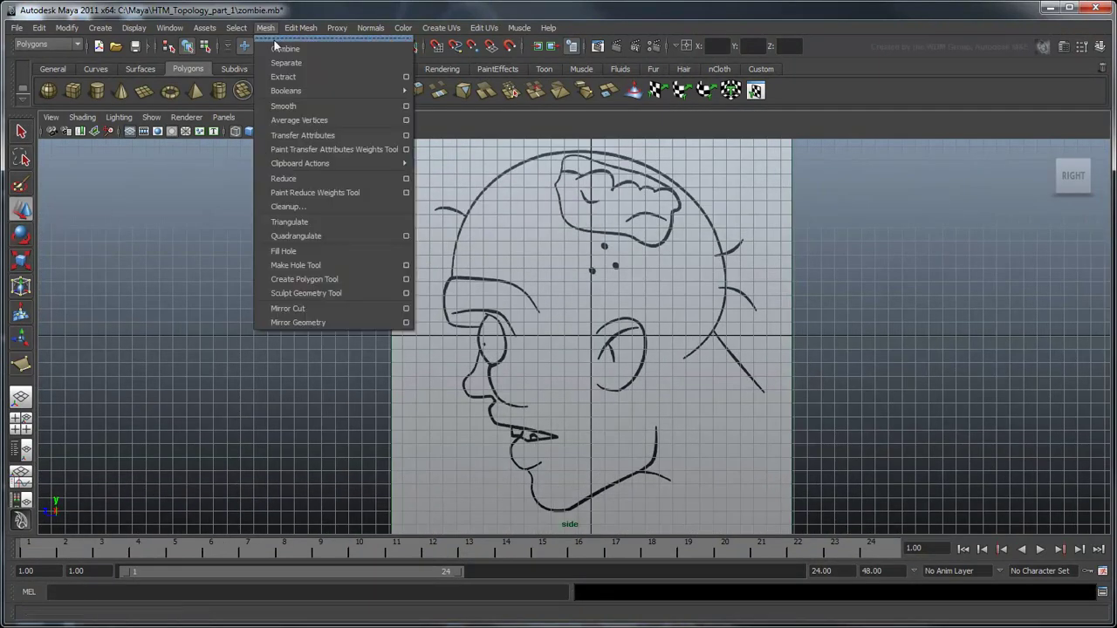
{"action": "left_click", "coordinate": [347, 282]}
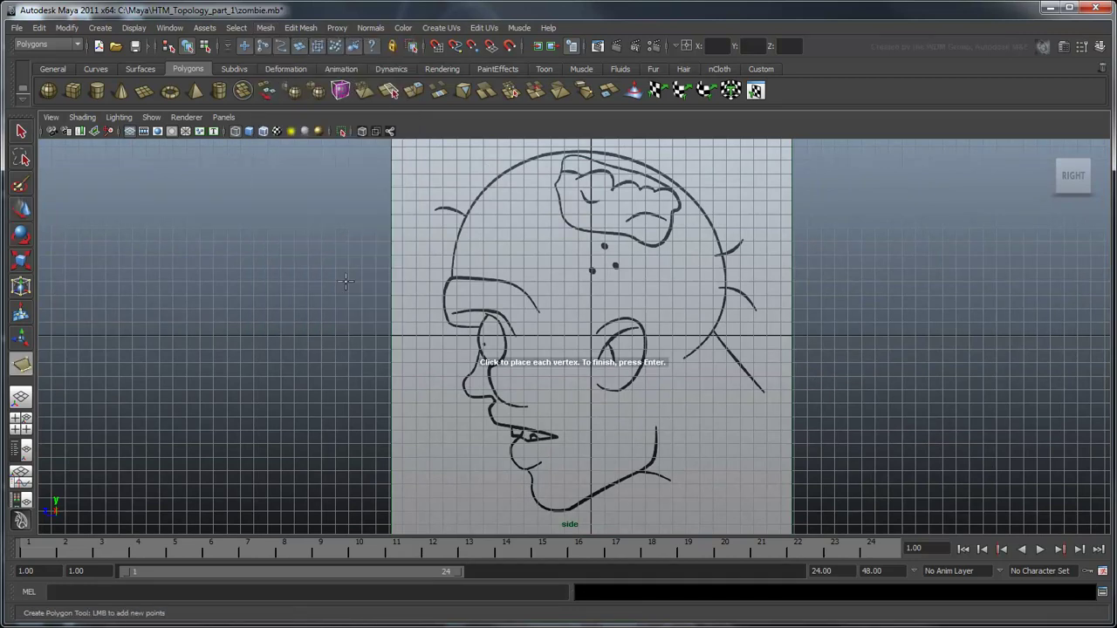
Step: Place outline points from the neck back over the skull, forehead and brow to under the nose
{"action": "left_click", "coordinate": [764, 394]}
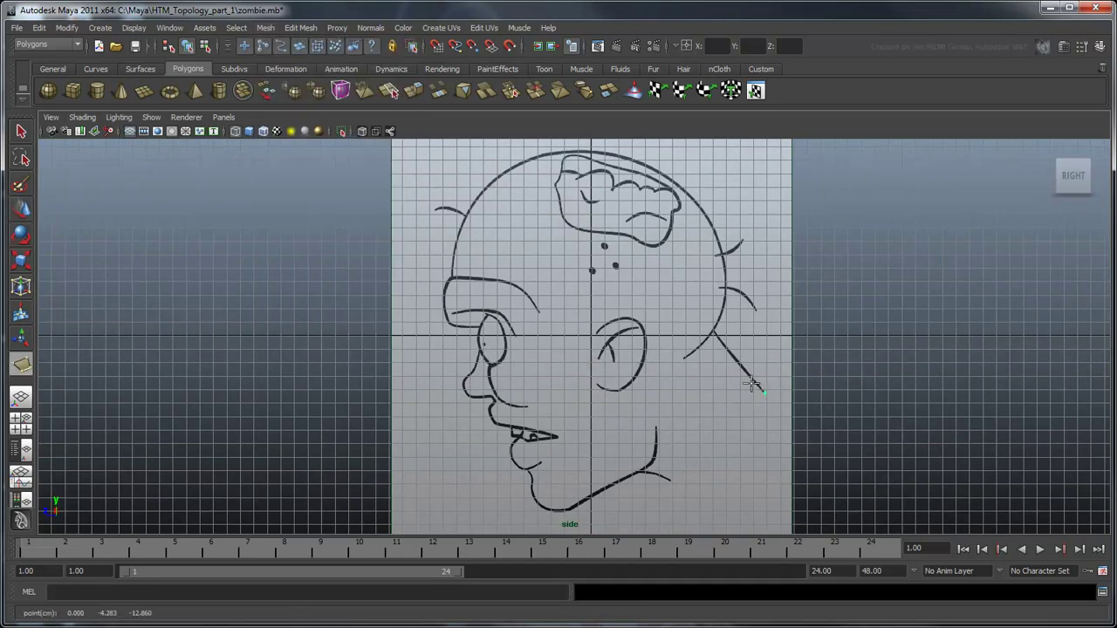
{"action": "left_click", "coordinate": [738, 362]}
{"action": "left_click", "coordinate": [714, 332]}
{"action": "left_click", "coordinate": [723, 306]}
{"action": "left_click", "coordinate": [724, 267]}
{"action": "left_click", "coordinate": [712, 225]}
{"action": "left_click", "coordinate": [689, 193]}
{"action": "left_click", "coordinate": [653, 167]}
{"action": "left_click", "coordinate": [619, 155]}
{"action": "left_click", "coordinate": [589, 153]}
{"action": "left_click", "coordinate": [556, 153]}
{"action": "left_click", "coordinate": [520, 163]}
{"action": "left_click", "coordinate": [493, 183]}
{"action": "left_click", "coordinate": [473, 204]}
{"action": "left_click", "coordinate": [460, 232]}
{"action": "left_click", "coordinate": [449, 281]}
{"action": "left_click", "coordinate": [443, 303]}
{"action": "left_click", "coordinate": [450, 325]}
{"action": "left_click", "coordinate": [478, 328]}
{"action": "left_click", "coordinate": [480, 345]}
{"action": "left_click", "coordinate": [463, 384]}
{"action": "left_click", "coordinate": [469, 397]}
{"action": "left_click", "coordinate": [492, 397]}
Step: Trace the profile from under the nose past the lips and chin down the neck
{"action": "scroll", "coordinate": [506, 441], "scroll_direction": "up", "scroll_amount": 5}
{"action": "middle_click_drag", "start_coordinate": [506, 441], "coordinate": [704, 256], "text": "alt"}
{"action": "left_click", "coordinate": [564, 313]}
{"action": "left_click", "coordinate": [553, 331]}
{"action": "left_click", "coordinate": [566, 364]}
{"action": "left_click", "coordinate": [708, 395]}
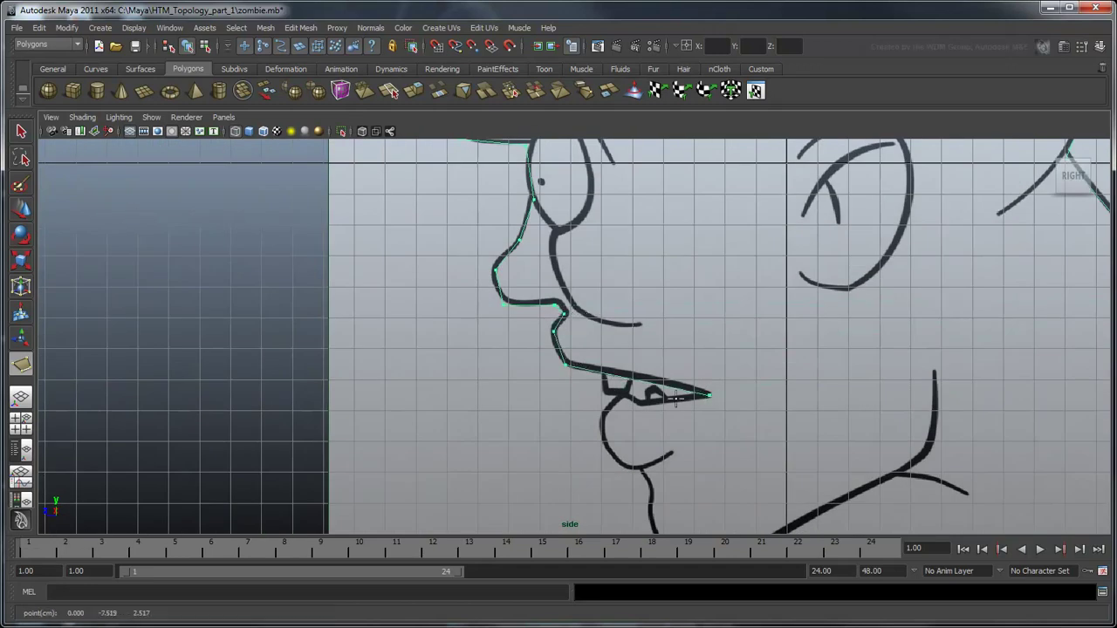
{"action": "left_click", "coordinate": [616, 406]}
{"action": "left_click", "coordinate": [602, 434]}
{"action": "left_click", "coordinate": [625, 466]}
{"action": "left_click", "coordinate": [642, 472]}
{"action": "left_click", "coordinate": [651, 495]}
Step: Add points along the chin curve and jaw line back to the neck
{"action": "middle_click_drag", "start_coordinate": [700, 513], "coordinate": [625, 412], "text": "alt"}
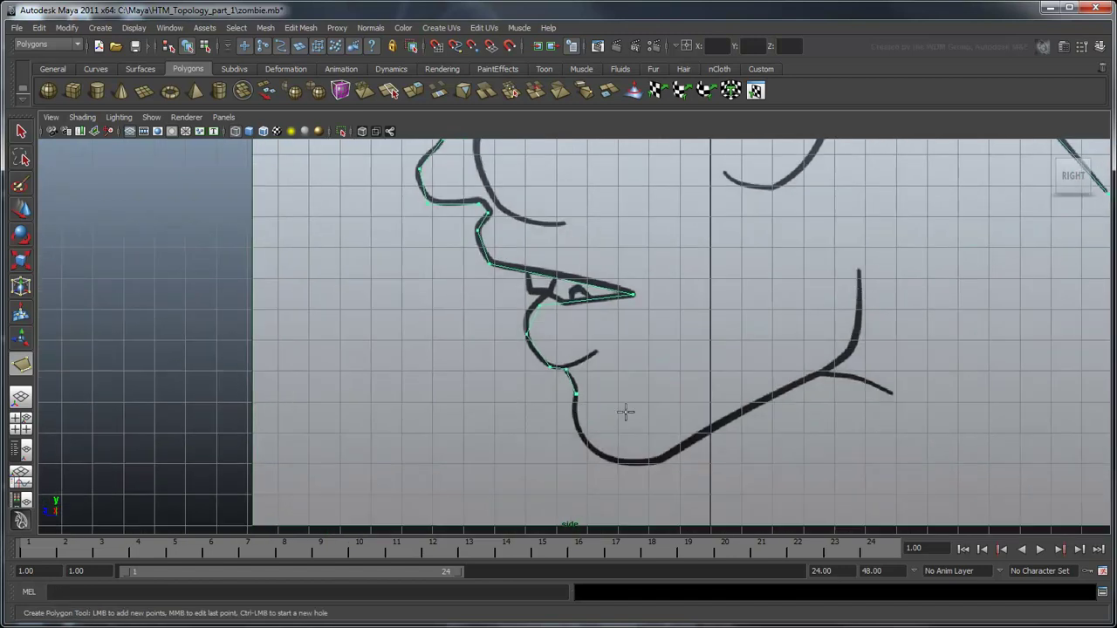
{"action": "left_click", "coordinate": [580, 429]}
{"action": "left_click", "coordinate": [604, 458]}
{"action": "left_click", "coordinate": [667, 457]}
{"action": "left_click", "coordinate": [768, 399]}
{"action": "left_click", "coordinate": [818, 374]}
{"action": "left_click", "coordinate": [862, 381]}
{"action": "left_click", "coordinate": [894, 396]}
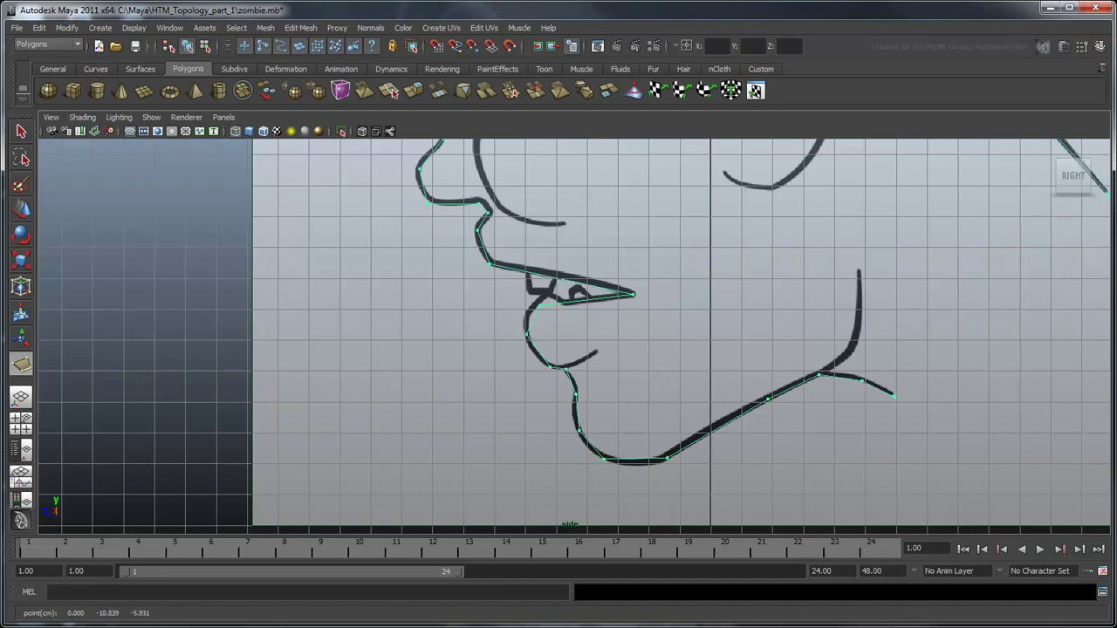
Step: Finish the head profile polygon and view it alone in perspective
{"action": "key", "text": "Return"}
{"action": "key", "text": "space"}
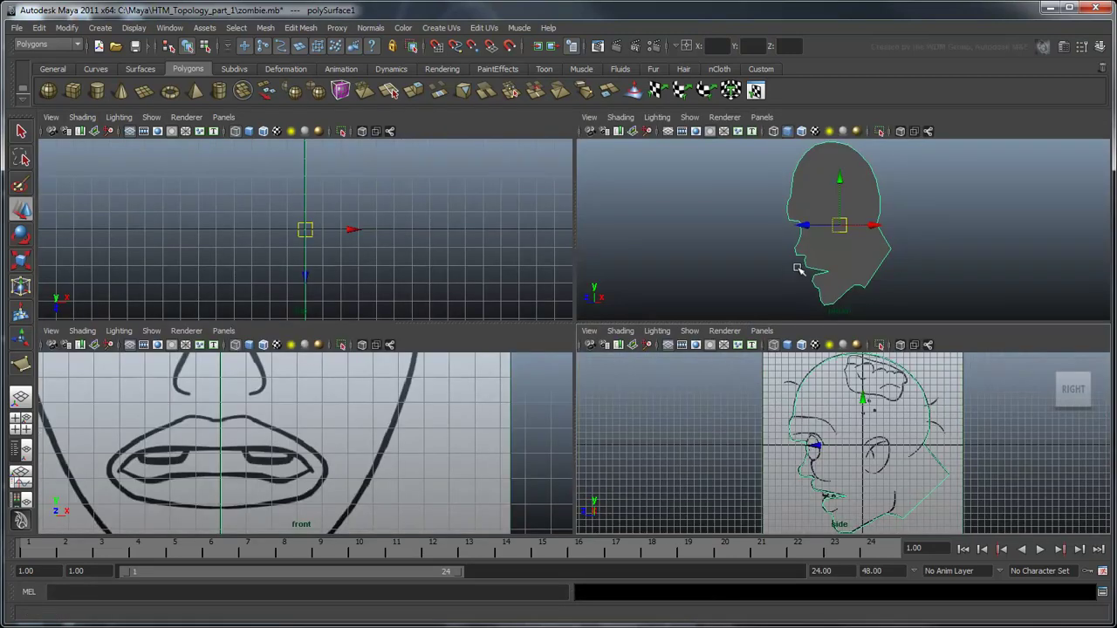
{"action": "key", "text": "space"}
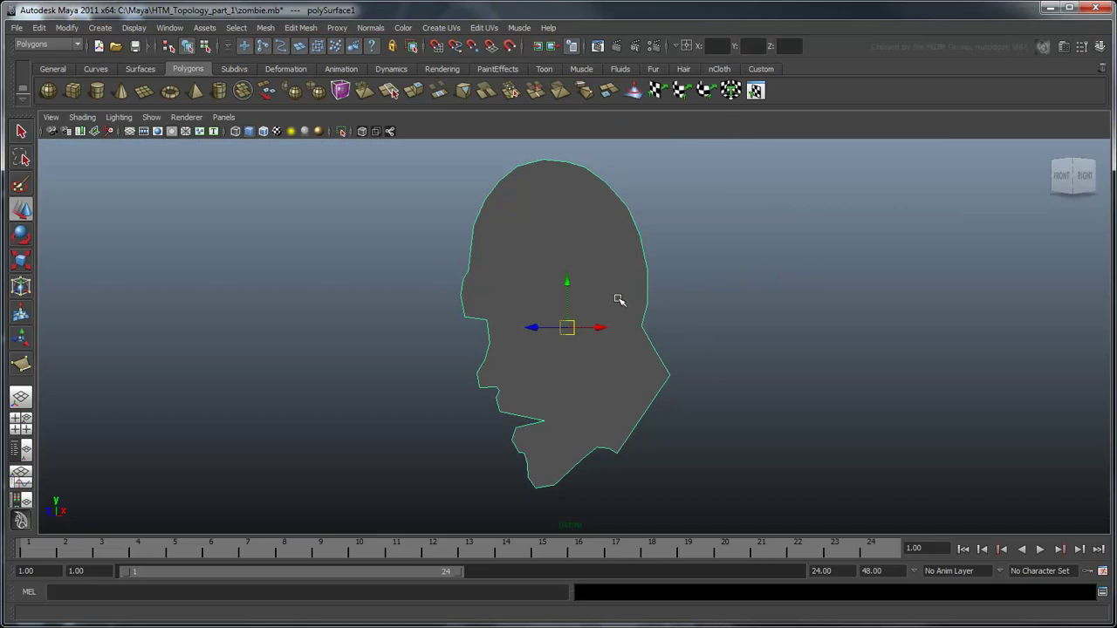
{"action": "left_click", "coordinate": [905, 374]}
{"action": "left_click_drag", "start_coordinate": [928, 374], "coordinate": [885, 373], "text": "alt"}
Step: Extrude the profile face into a thin slab, delete its flat face and return to object mode
{"action": "left_click", "coordinate": [608, 364]}
{"action": "right_click_drag", "start_coordinate": [608, 363], "coordinate": [614, 396], "text": "shift"}
{"action": "left_click", "coordinate": [591, 348]}
{"action": "right_click_drag", "start_coordinate": [592, 349], "coordinate": [591, 376], "text": "shift"}
{"action": "left_click_drag", "start_coordinate": [601, 330], "coordinate": [613, 328]}
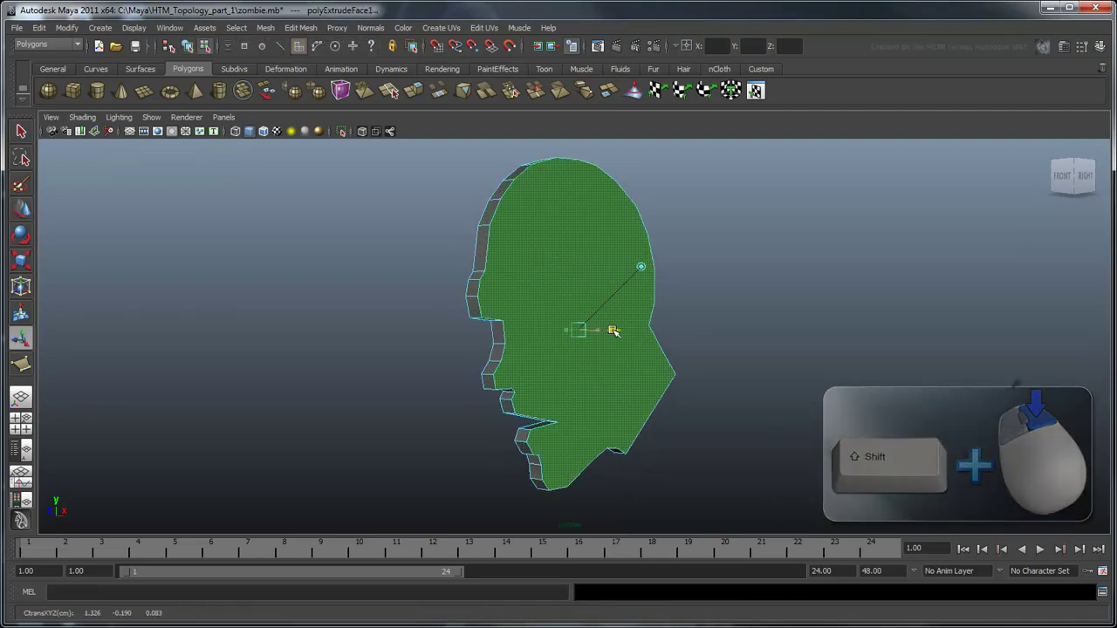
{"action": "left_click", "coordinate": [590, 376]}
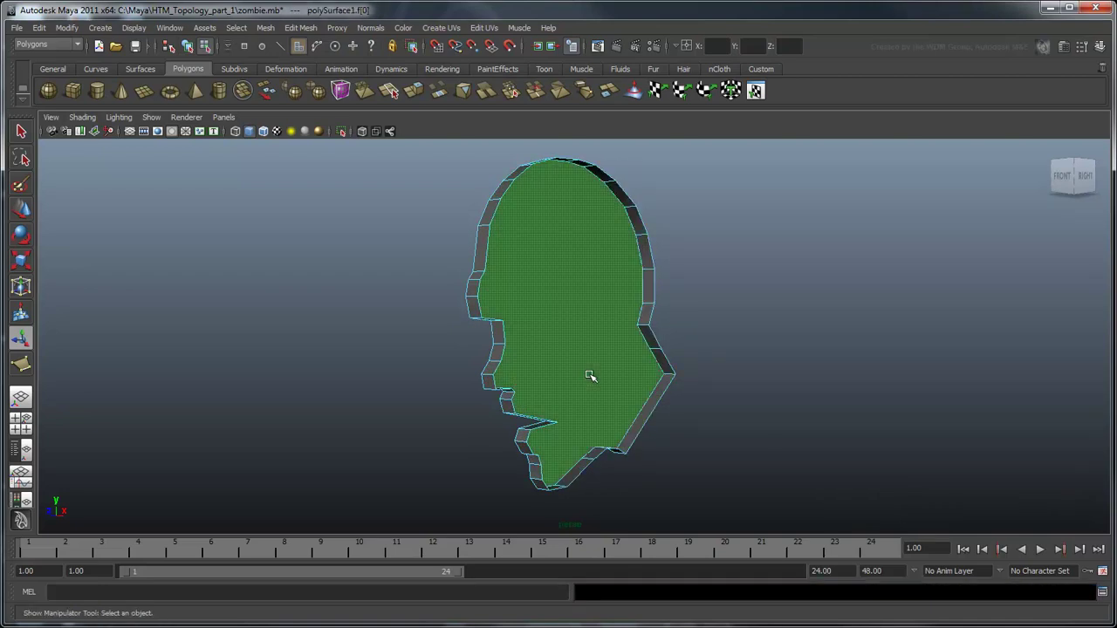
{"action": "key", "text": "Delete"}
{"action": "left_click_drag", "start_coordinate": [768, 387], "coordinate": [745, 386], "text": "alt"}
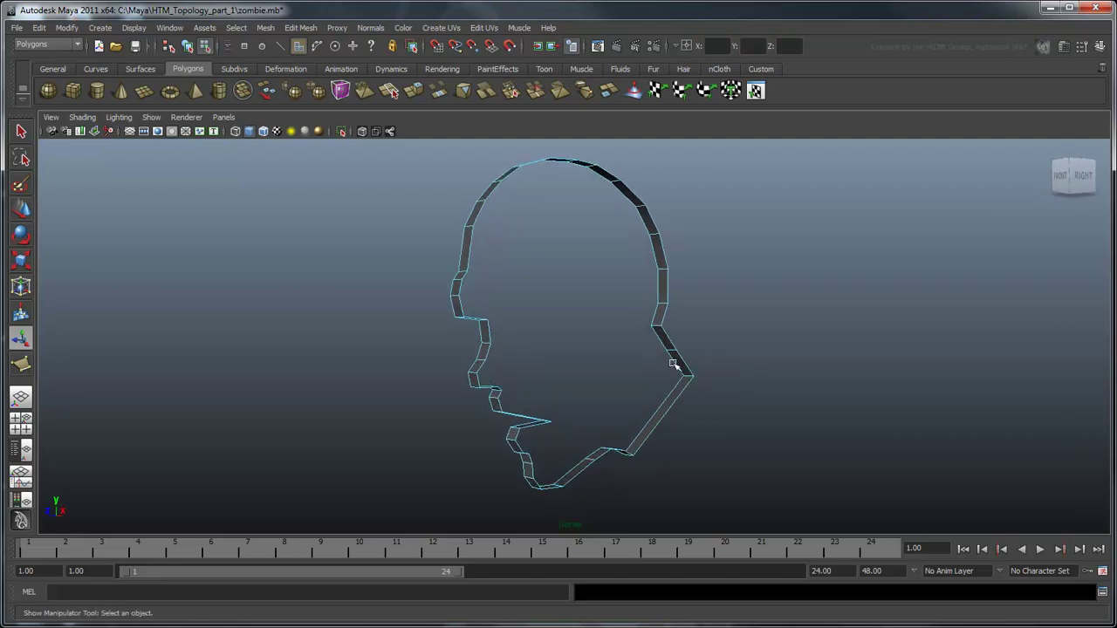
{"action": "right_click_drag", "start_coordinate": [685, 367], "coordinate": [801, 359]}
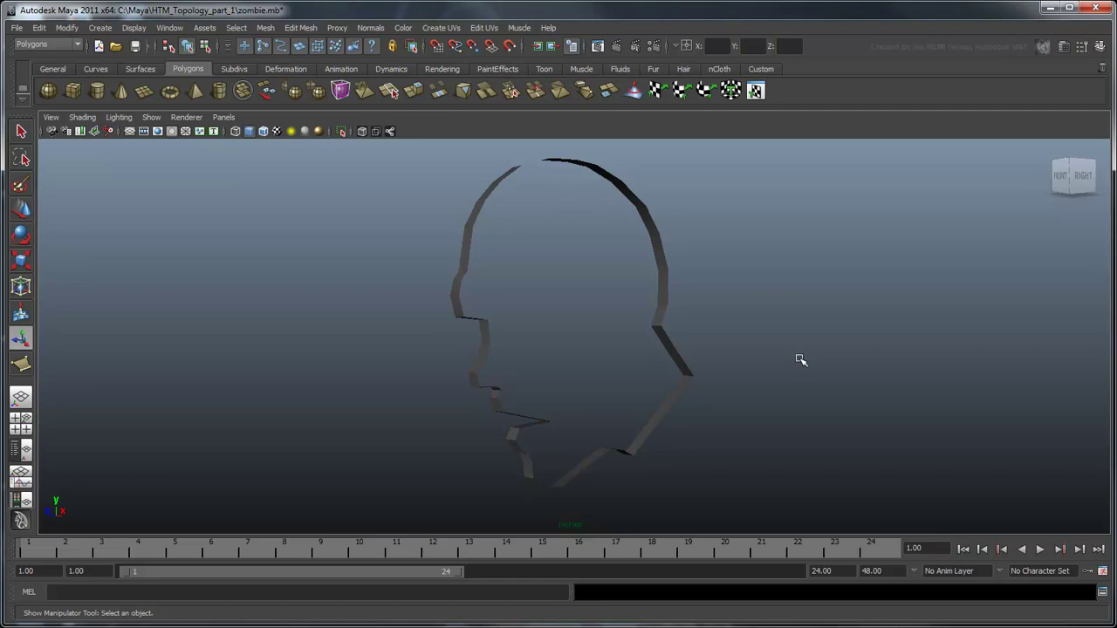
Step: Extrude a mouth edge of the strip and pull it out into the first lip faces
{"action": "scroll", "coordinate": [426, 264], "scroll_direction": "up", "scroll_amount": 5}
{"action": "right_click_drag", "start_coordinate": [398, 247], "coordinate": [408, 197]}
{"action": "left_click", "coordinate": [409, 199]}
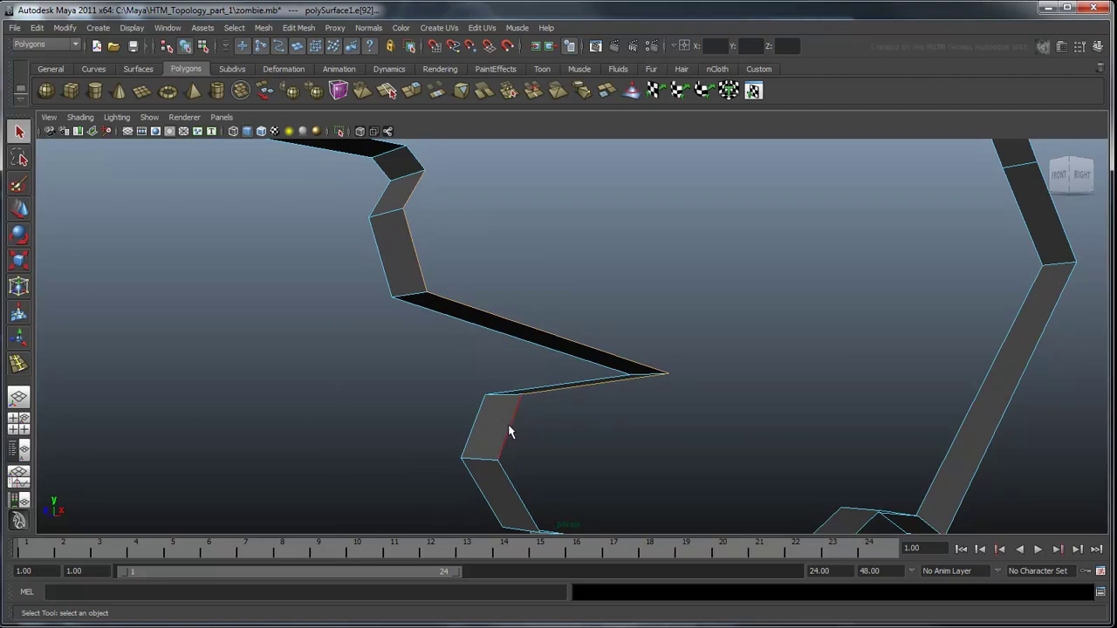
{"action": "key", "text": "space"}
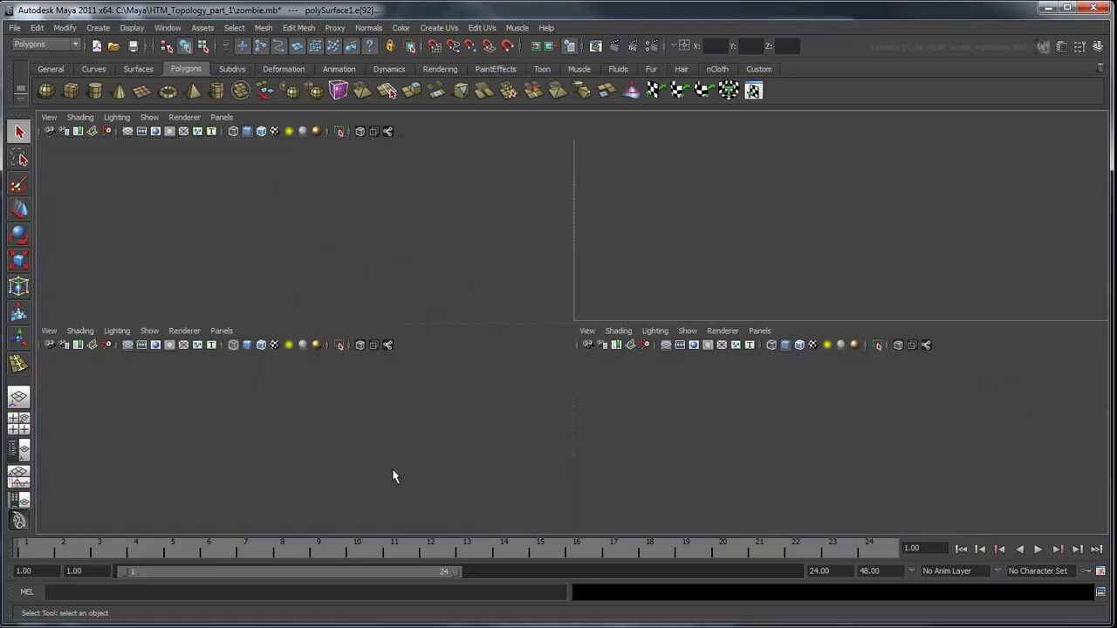
{"action": "key", "text": "space"}
{"action": "right_click_drag", "start_coordinate": [313, 358], "coordinate": [319, 393], "text": "shift"}
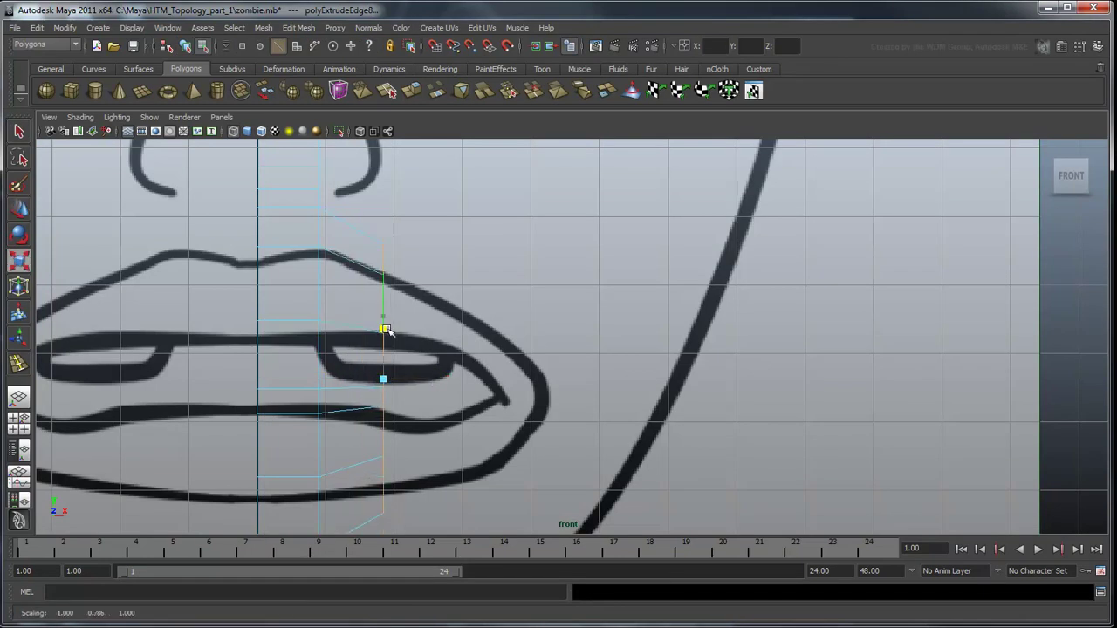
{"action": "left_click_drag", "start_coordinate": [386, 329], "coordinate": [591, 354]}
{"action": "key", "text": "w"}
{"action": "left_click_drag", "start_coordinate": [391, 303], "coordinate": [384, 209]}
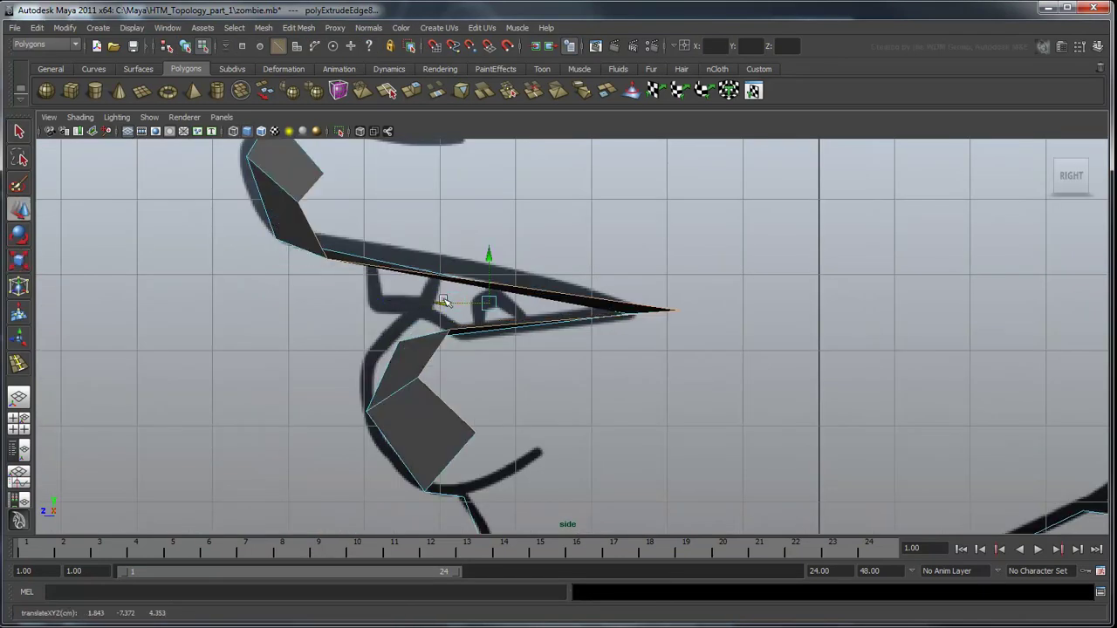
Step: Reposition a lip edge, then extrude it again and move it along the lip profile
{"action": "left_click", "coordinate": [292, 212]}
{"action": "left_click_drag", "start_coordinate": [291, 212], "coordinate": [454, 407]}
{"action": "right_click_drag", "start_coordinate": [387, 377], "coordinate": [382, 407], "text": "shift"}
{"action": "left_click_drag", "start_coordinate": [424, 378], "coordinate": [461, 379]}
{"action": "key", "text": "r"}
{"action": "key", "text": "w"}
{"action": "left_click_drag", "start_coordinate": [451, 319], "coordinate": [539, 380]}
Step: Extrude further lip edges toward the mouth corner, squashing them to lip height
{"action": "key", "text": "g"}
{"action": "key", "text": "r"}
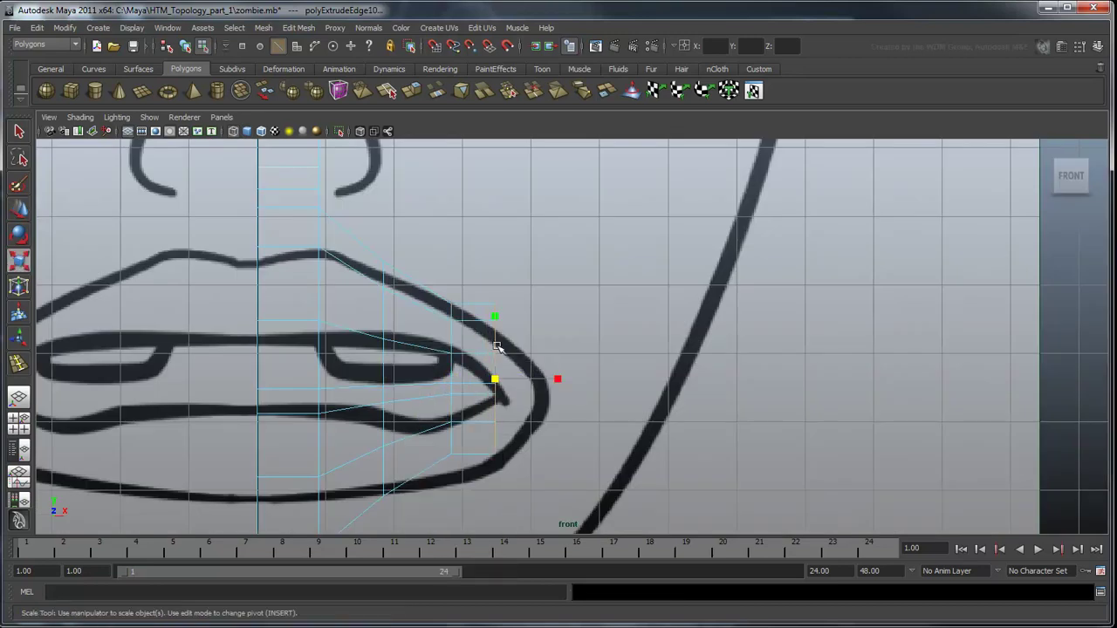
{"action": "left_click_drag", "start_coordinate": [497, 318], "coordinate": [496, 324]}
{"action": "key", "text": "space"}
{"action": "key", "text": "space"}
{"action": "key", "text": "w"}
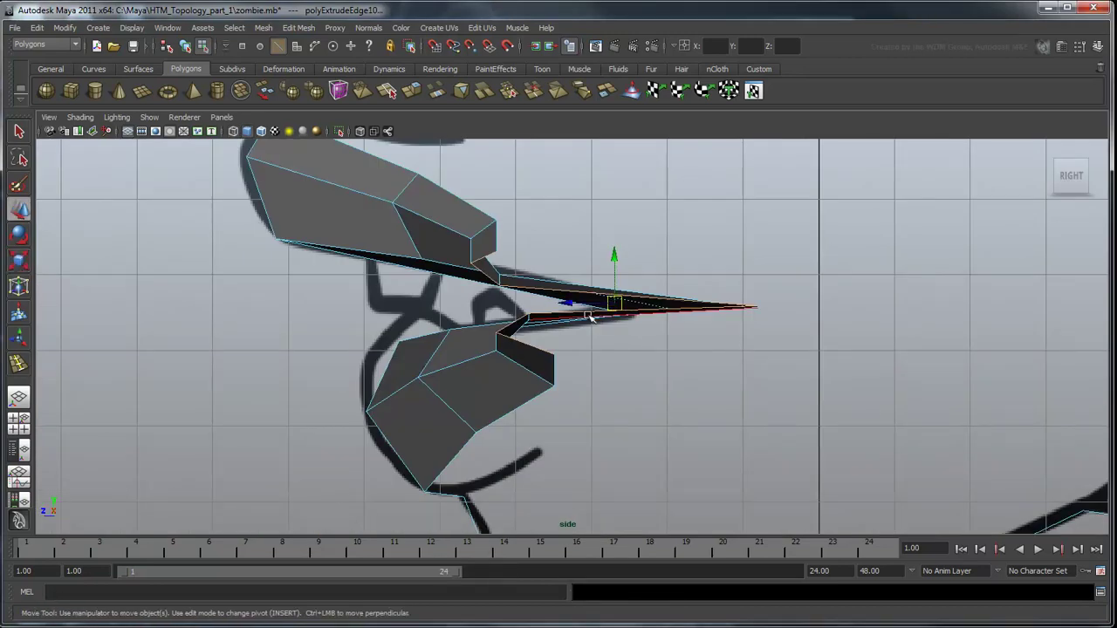
{"action": "key", "text": "g"}
{"action": "left_click_drag", "start_coordinate": [593, 303], "coordinate": [650, 303]}
Step: Move the mouth-corner vertices outward and select the inner corner vertices, viewed smooth-shaded
{"action": "key", "text": "space"}
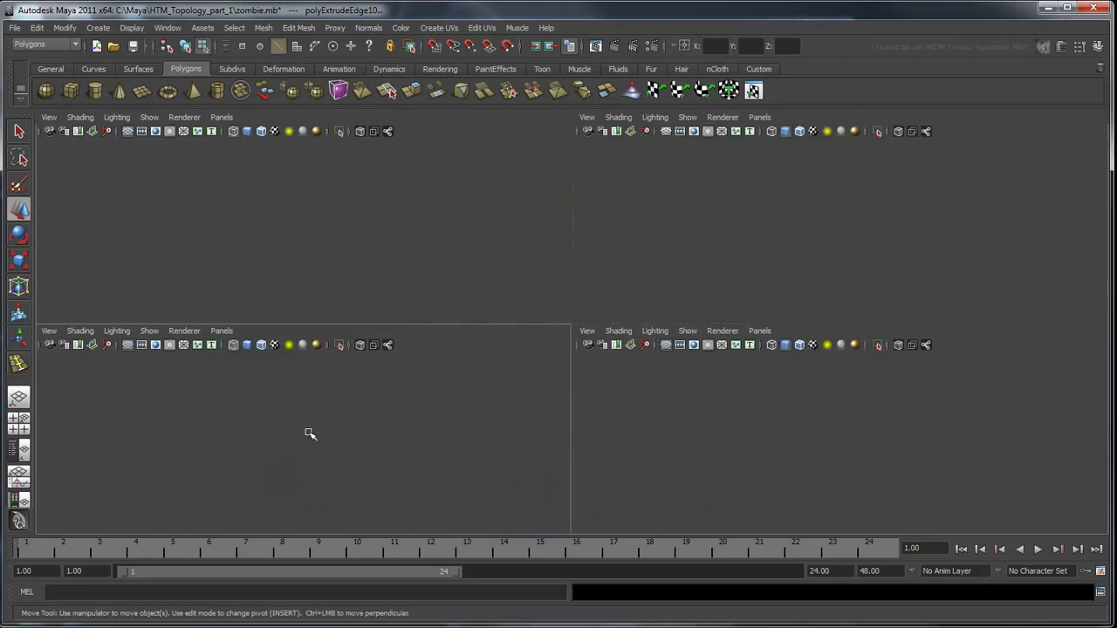
{"action": "key", "text": "space"}
{"action": "right_click_drag", "start_coordinate": [436, 351], "coordinate": [500, 343]}
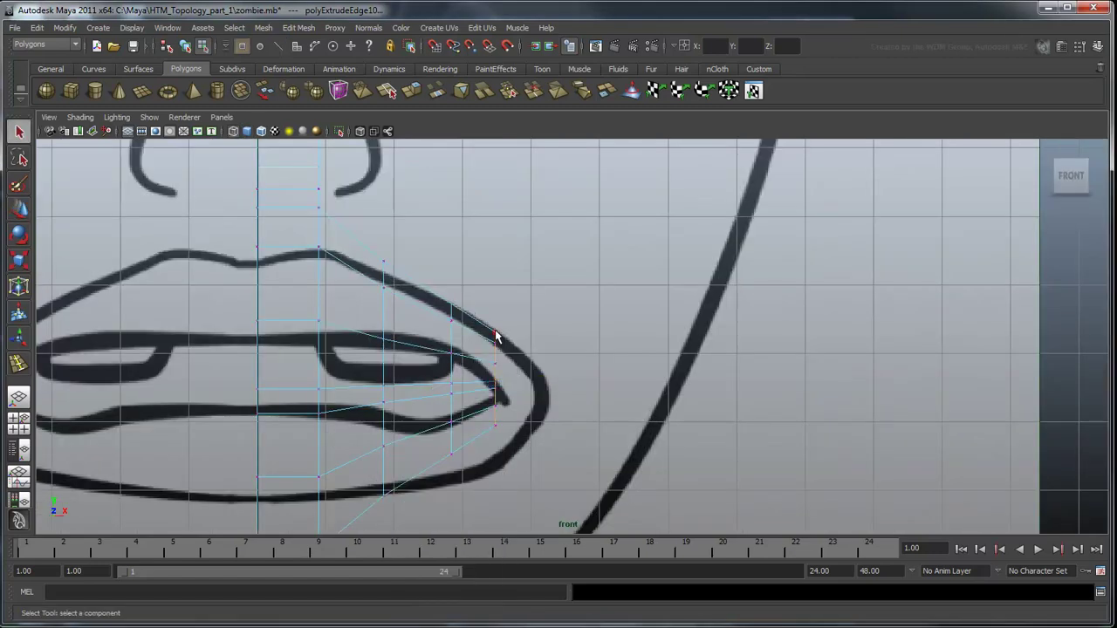
{"action": "left_click_drag", "start_coordinate": [494, 336], "coordinate": [511, 444]}
{"action": "key", "text": "w"}
{"action": "left_click_drag", "start_coordinate": [531, 379], "coordinate": [573, 379]}
{"action": "left_click", "coordinate": [495, 343]}
{"action": "left_click", "coordinate": [495, 406], "text": "shift"}
{"action": "left_click", "coordinate": [541, 376], "text": "shift"}
{"action": "key", "text": "5"}
{"action": "mouse_move", "coordinate": [564, 374]}
{"action": "left_mouse_down", "text": "alt"}
{"action": "mouse_move", "coordinate": [773, 343]}
{"action": "mouse_move", "coordinate": [748, 374]}
{"action": "mouse_move", "coordinate": [806, 346]}
{"action": "mouse_move", "coordinate": [733, 352]}
{"action": "left_mouse_up", "text": "alt"}
Step: Append a polygon bridging the two border edges at the mouth corner
{"action": "scroll", "coordinate": [723, 376], "scroll_direction": "up", "scroll_amount": 5}
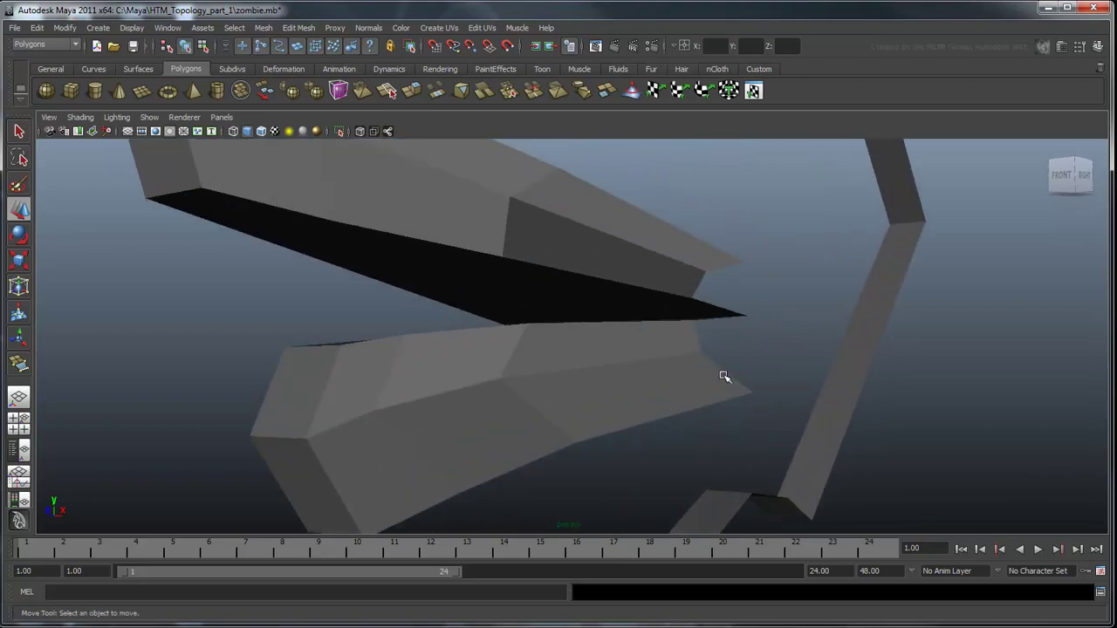
{"action": "left_click", "coordinate": [684, 375]}
{"action": "right_click_drag", "start_coordinate": [678, 374], "coordinate": [686, 350]}
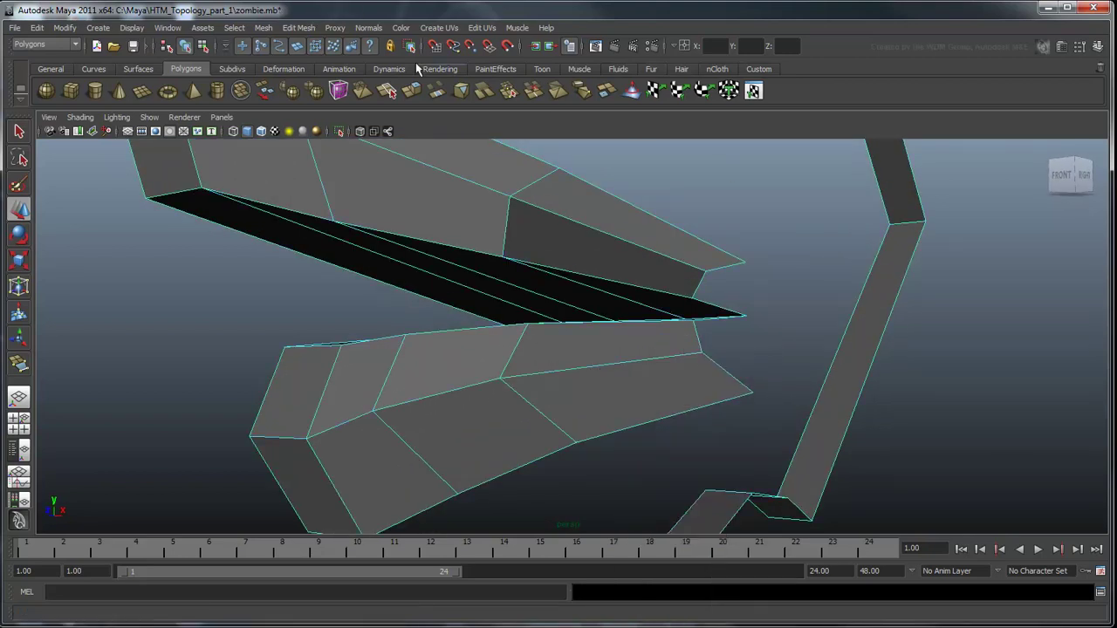
{"action": "left_click", "coordinate": [298, 27]}
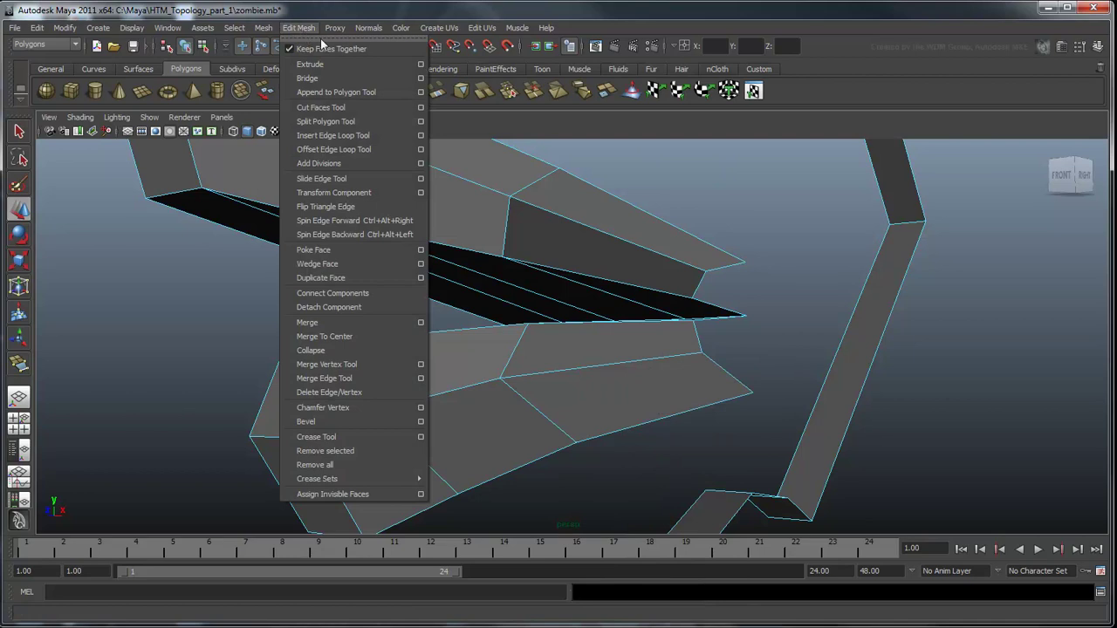
{"action": "left_click", "coordinate": [389, 92]}
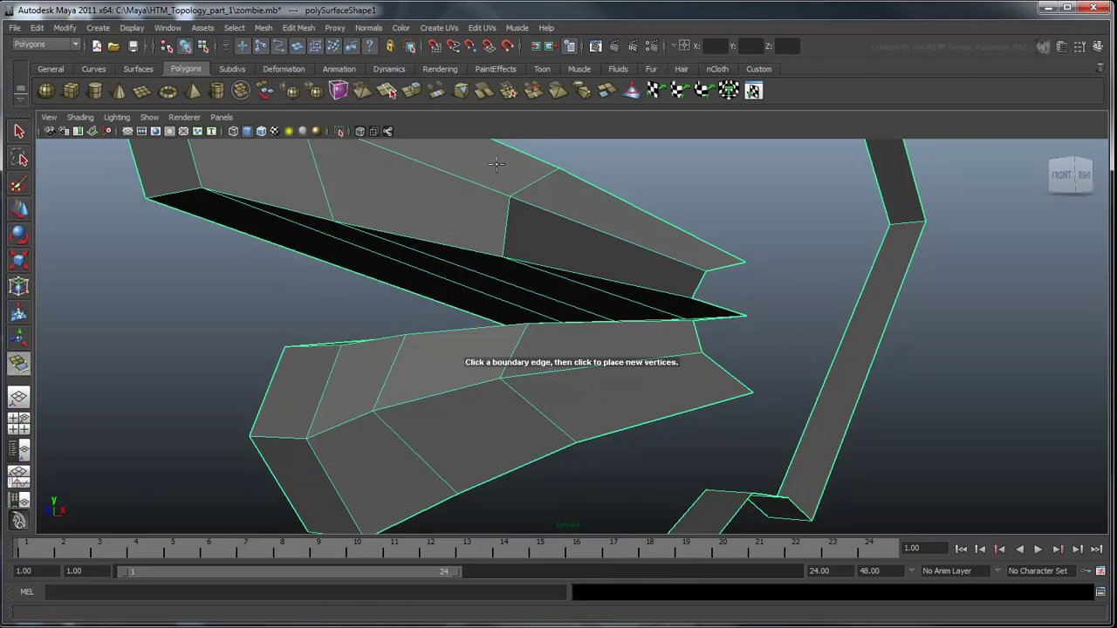
{"action": "left_click", "coordinate": [731, 265]}
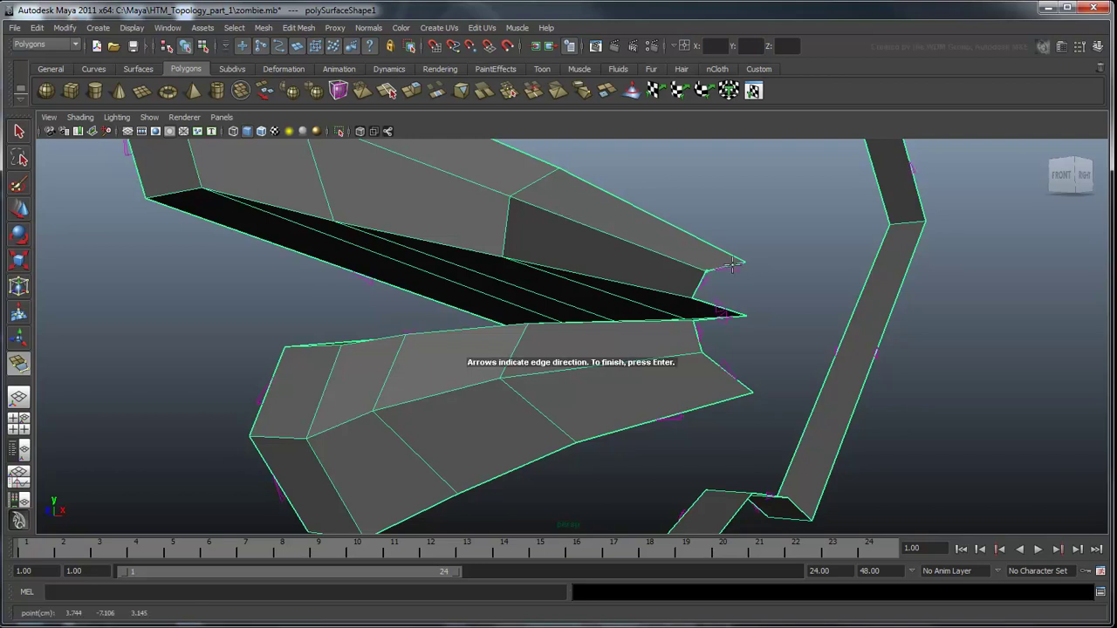
{"action": "left_click", "coordinate": [724, 368]}
{"action": "right_click", "coordinate": [815, 406]}
{"action": "key", "text": "Return"}
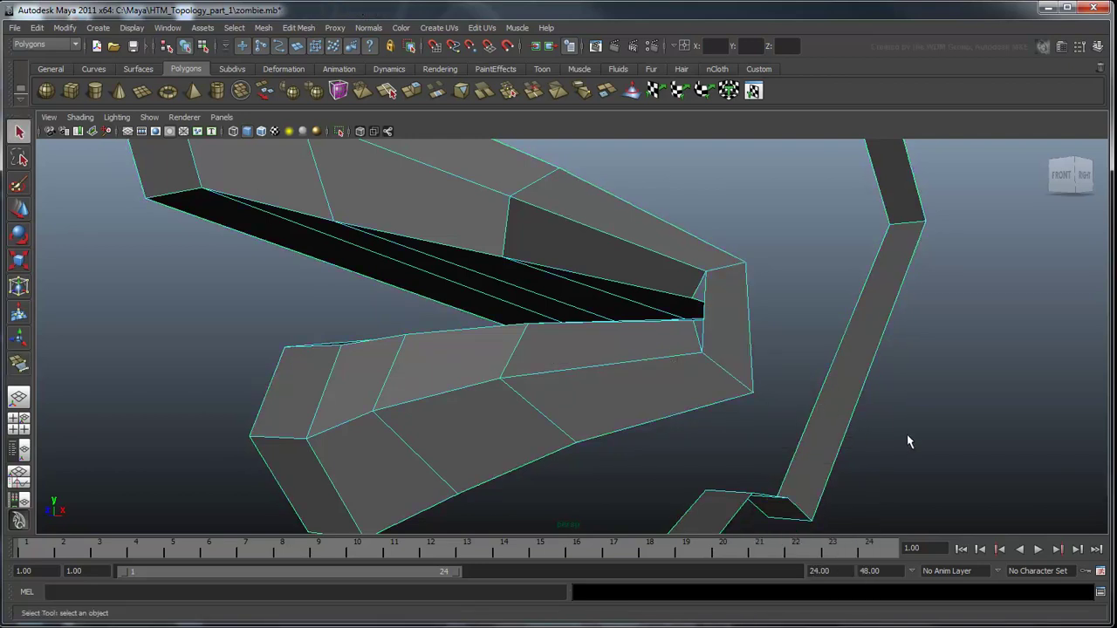
{"action": "left_click_drag", "start_coordinate": [916, 450], "coordinate": [944, 444], "text": "alt"}
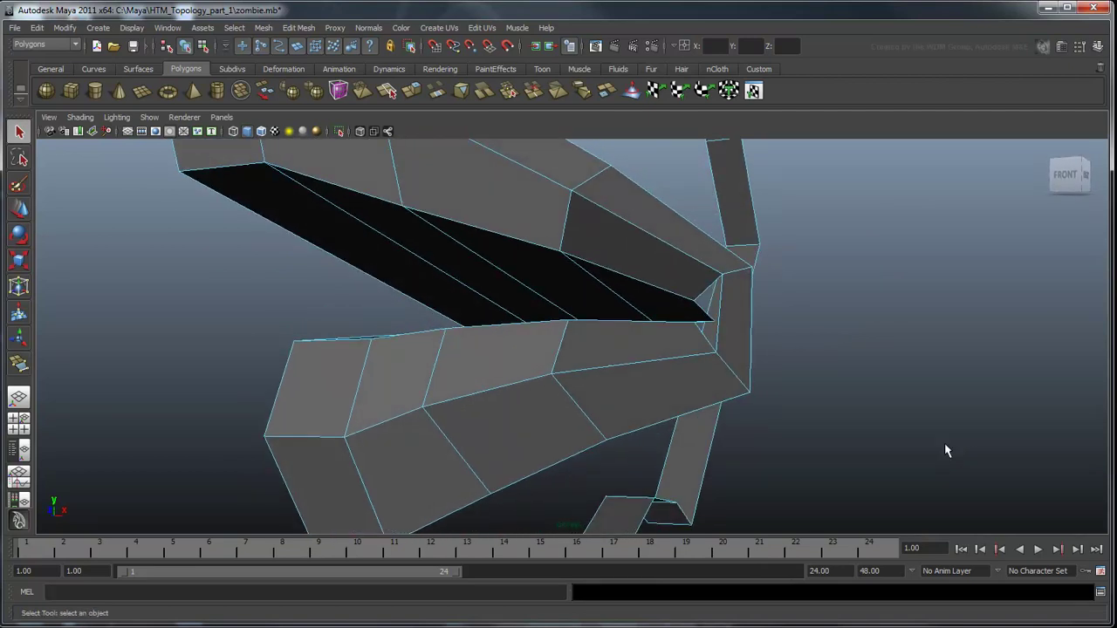
Step: Append a second face across the remaining gap between the lip strips
{"action": "left_click", "coordinate": [19, 363]}
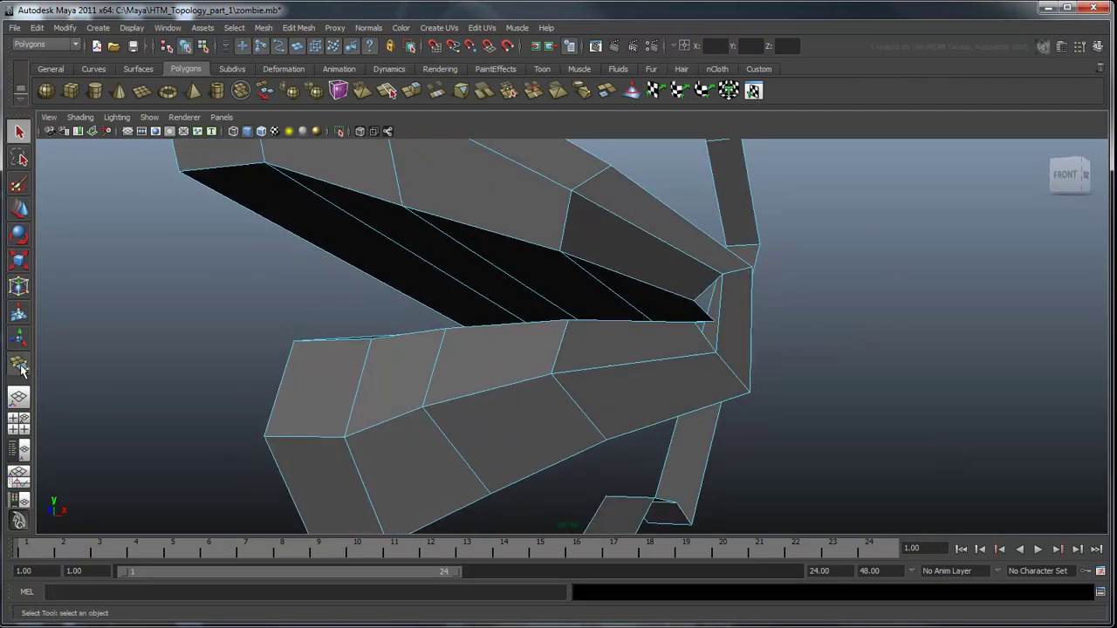
{"action": "left_click", "coordinate": [708, 282]}
{"action": "left_click_drag", "start_coordinate": [724, 373], "coordinate": [690, 411], "text": "alt"}
{"action": "left_click", "coordinate": [717, 333]}
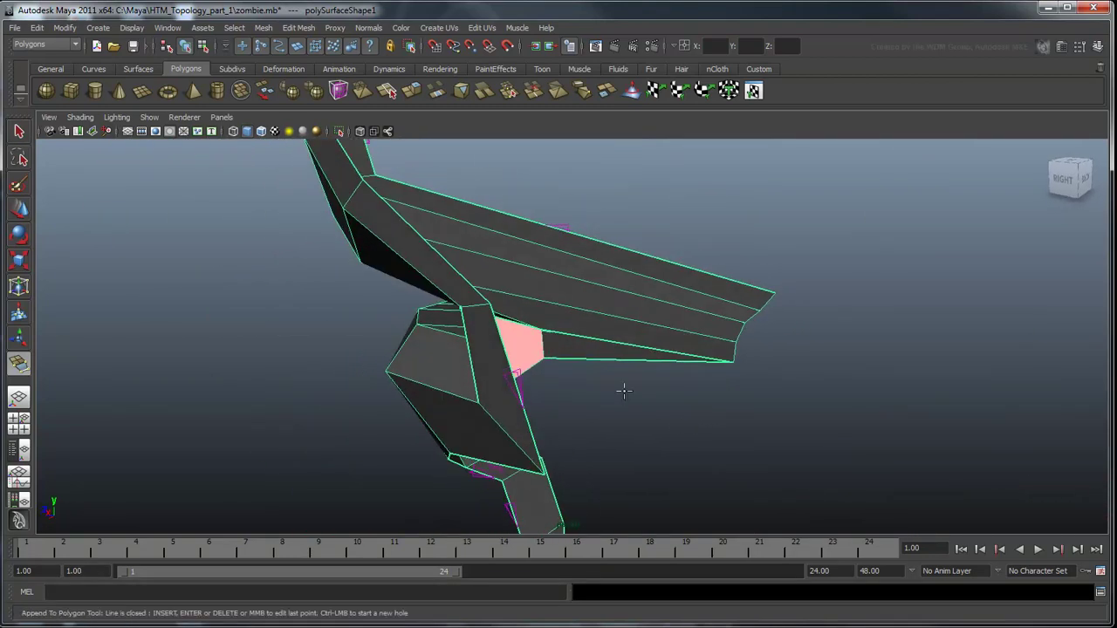
{"action": "key", "text": "Return"}
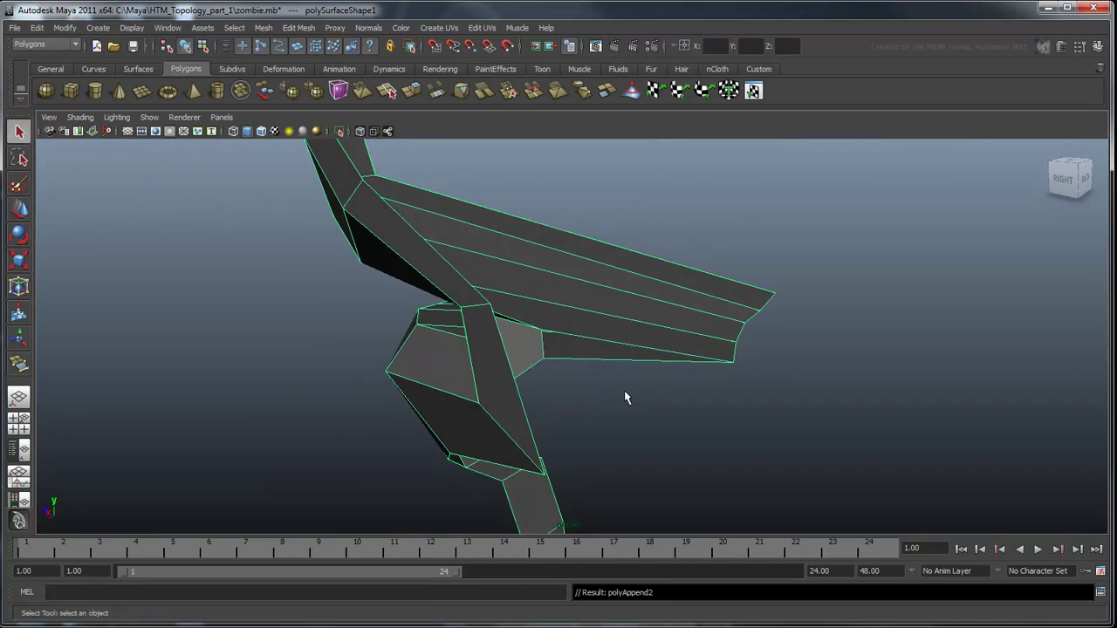
{"action": "left_click_drag", "start_coordinate": [646, 406], "coordinate": [650, 387], "text": "alt"}
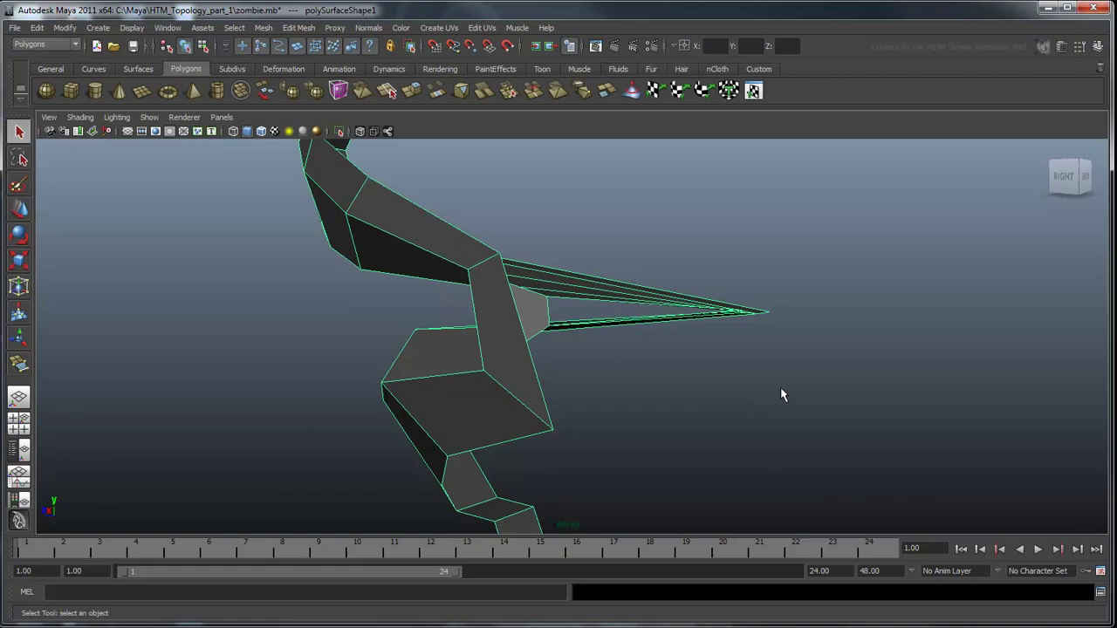
Step: Insert an edge loop across the upper lip faces and move the new edge into place
{"action": "left_click_drag", "start_coordinate": [781, 390], "coordinate": [724, 397], "text": "alt"}
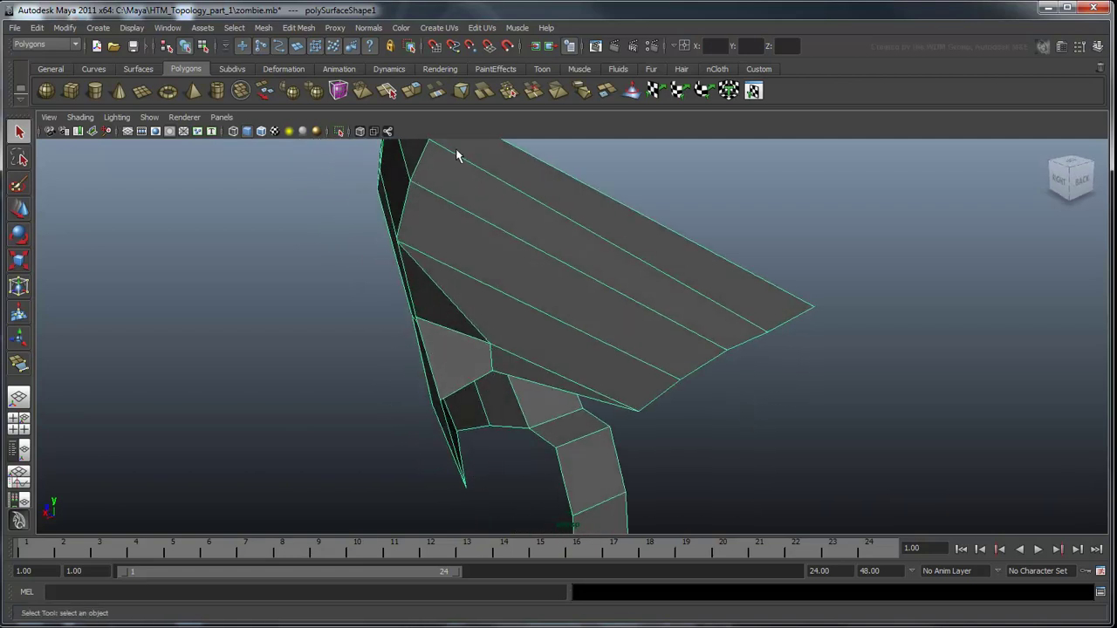
{"action": "left_click", "coordinate": [298, 27]}
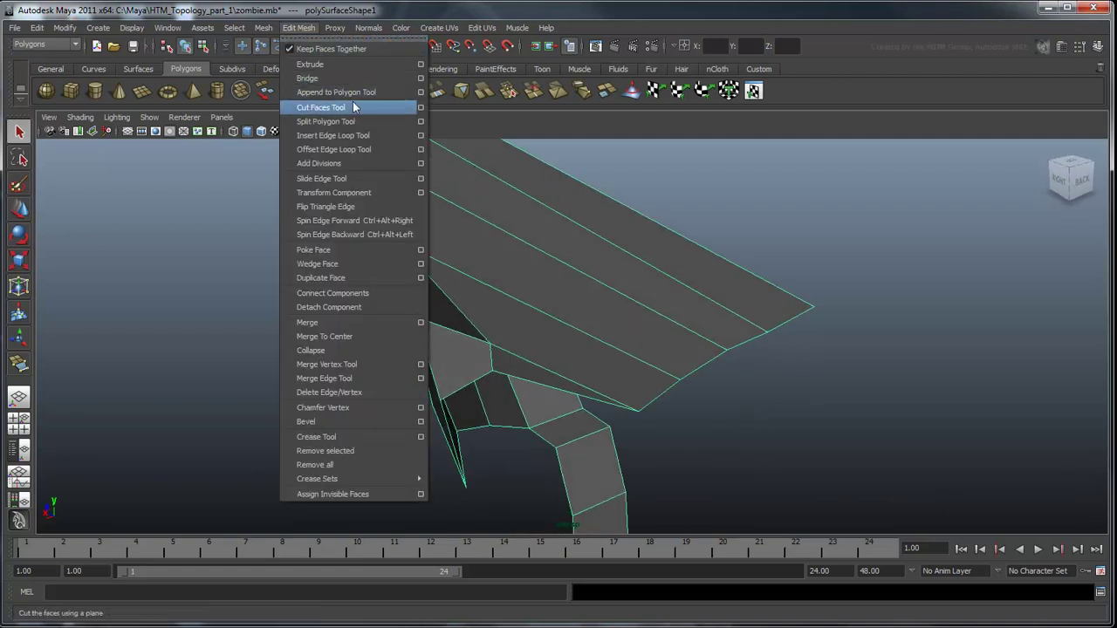
{"action": "left_click", "coordinate": [361, 135]}
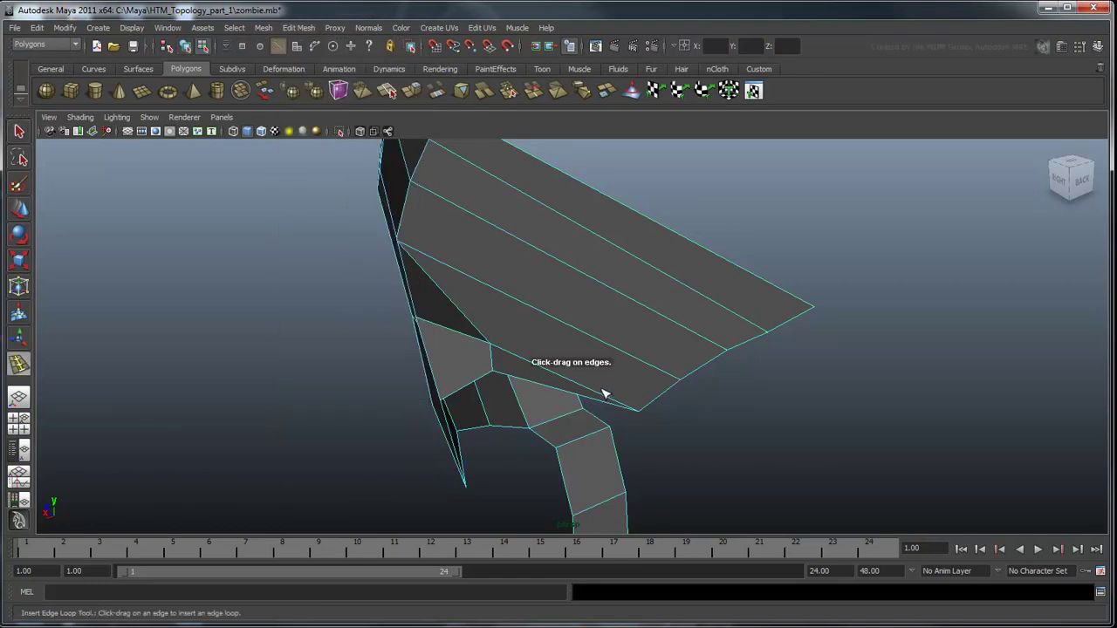
{"action": "left_click_drag", "start_coordinate": [603, 399], "coordinate": [724, 314]}
{"action": "key", "text": "w"}
{"action": "left_click_drag", "start_coordinate": [706, 257], "coordinate": [678, 283]}
Step: Append a new polygon bridging the gap between the lips with the Append to Polygon Tool
{"action": "left_click_drag", "start_coordinate": [780, 352], "coordinate": [742, 366], "text": "alt"}
{"action": "left_click", "coordinate": [299, 27]}
{"action": "left_click", "coordinate": [320, 64]}
{"action": "left_click_drag", "start_coordinate": [663, 375], "coordinate": [676, 344], "text": "alt"}
{"action": "left_click", "coordinate": [676, 345]}
{"action": "left_click", "coordinate": [656, 373]}
{"action": "key", "text": "Return"}
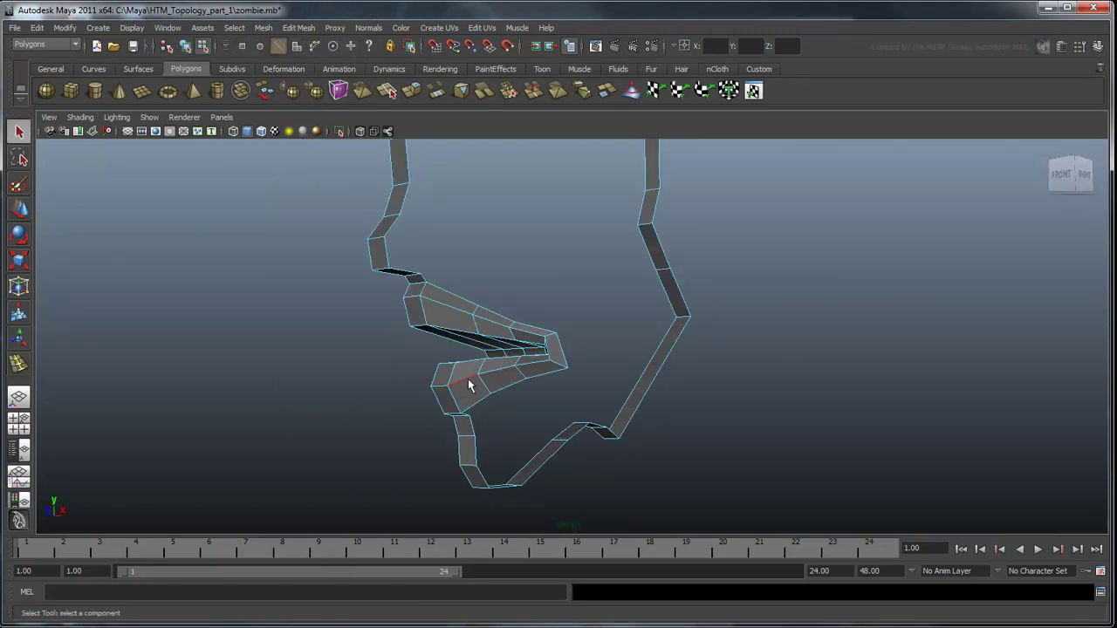
Step: Extrude the upper-lip edge loop into a new row of faces that gives the lips inner depth
{"action": "double_click", "coordinate": [468, 378]}
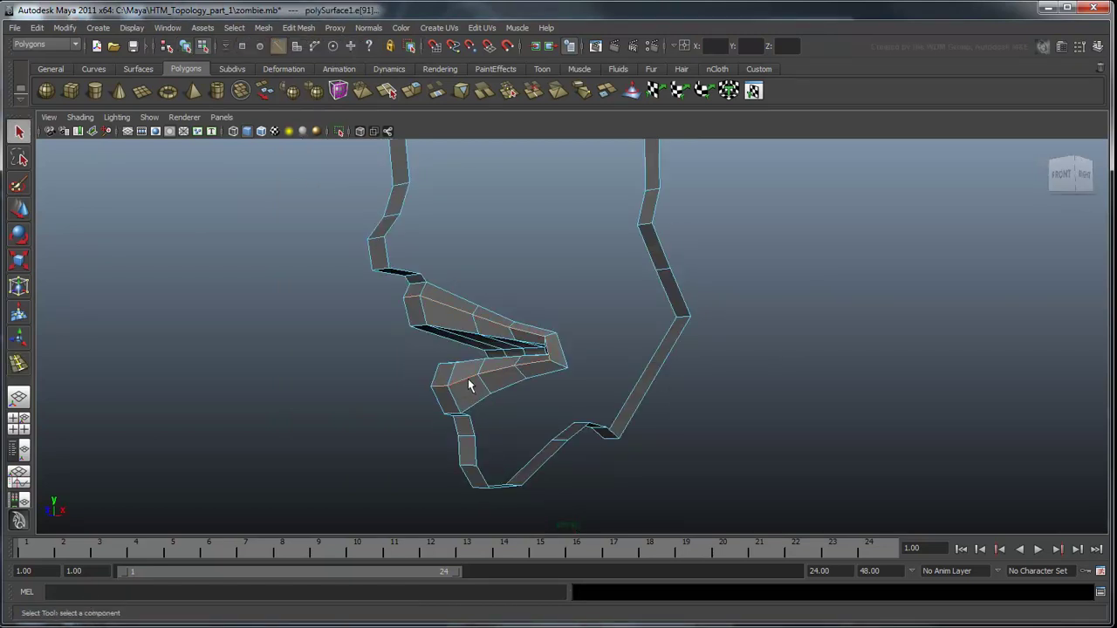
{"action": "left_click", "coordinate": [602, 355]}
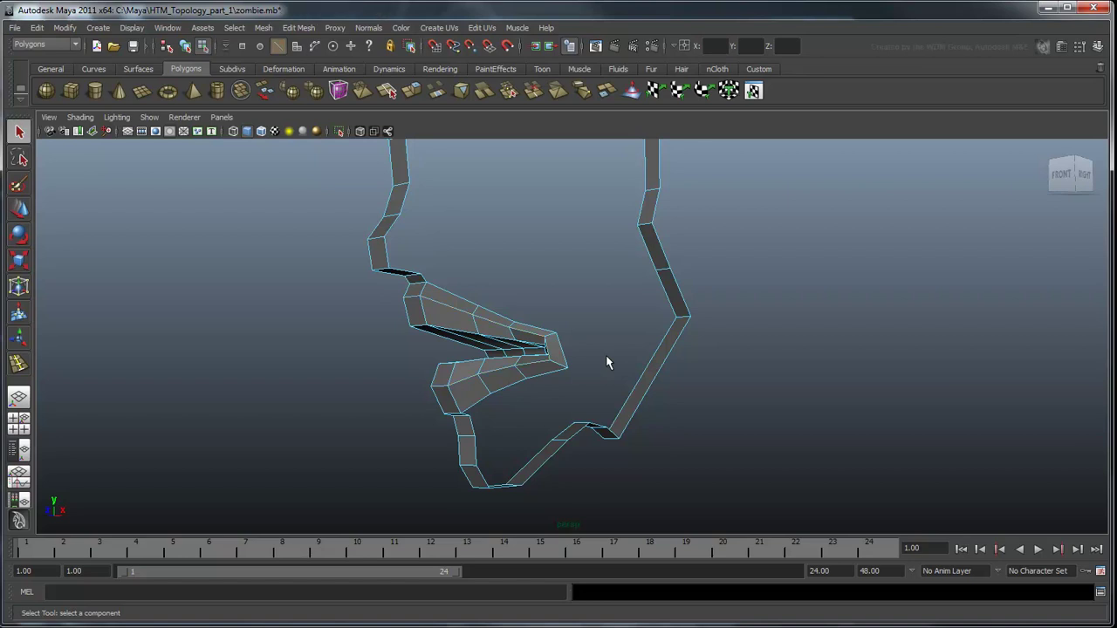
{"action": "double_click", "coordinate": [458, 302]}
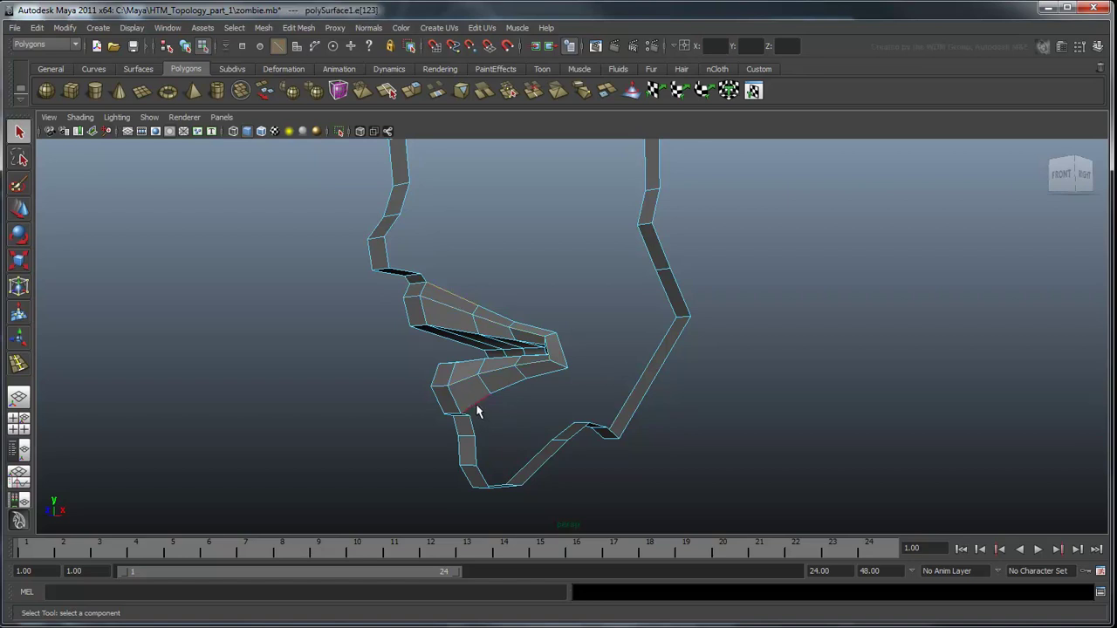
{"action": "right_click_drag", "start_coordinate": [488, 308], "coordinate": [492, 342], "text": "shift"}
{"action": "left_click_drag", "start_coordinate": [472, 280], "coordinate": [482, 164]}
{"action": "key", "text": "w"}
Step: Weld the stray mouth vertex onto its neighbour using the Merge Vertex Tool
{"action": "left_click", "coordinate": [530, 262]}
{"action": "key", "text": "q"}
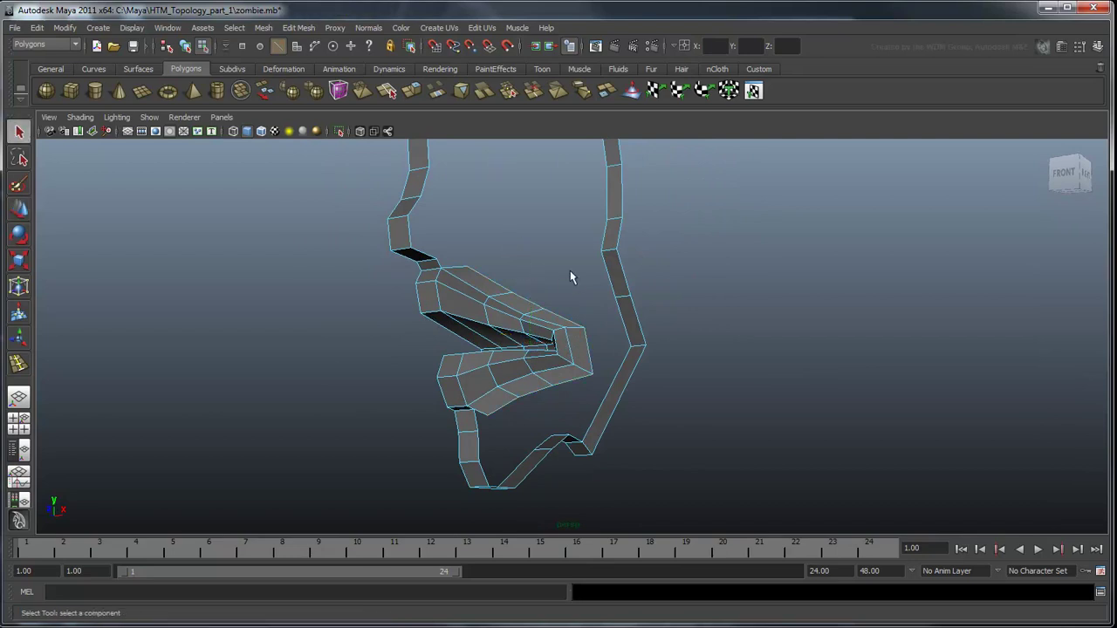
{"action": "left_click", "coordinate": [299, 27]}
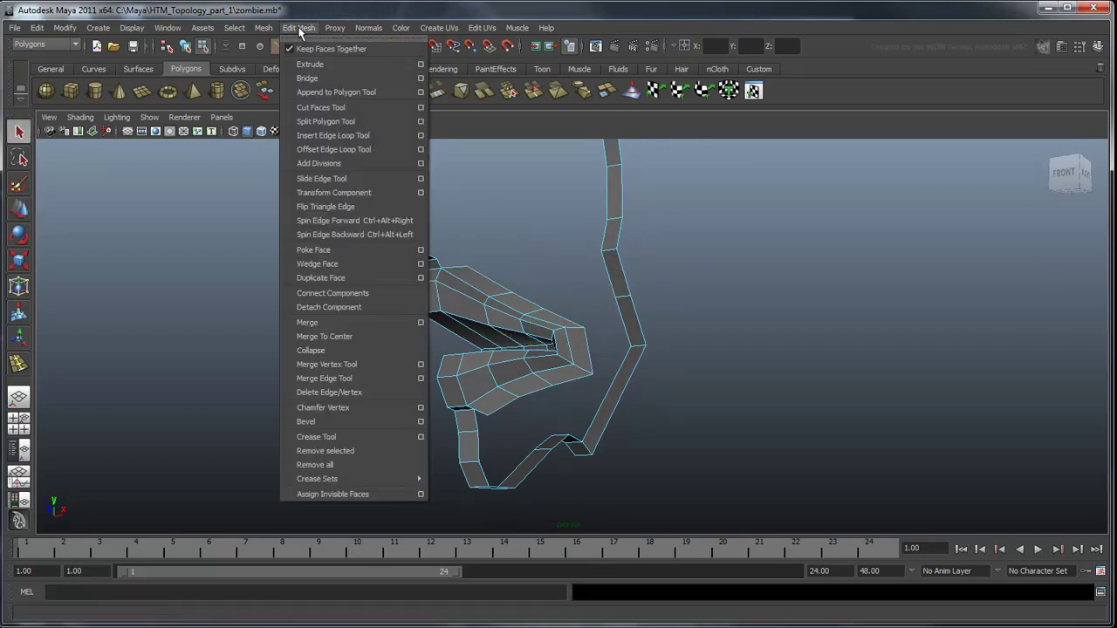
{"action": "left_click", "coordinate": [368, 367]}
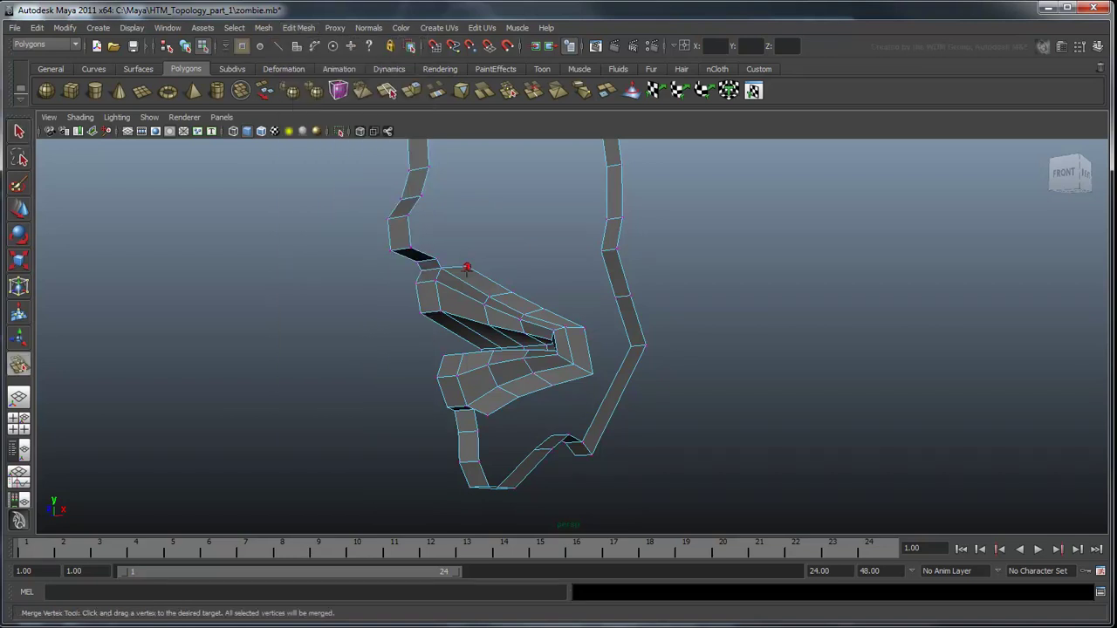
{"action": "left_click_drag", "start_coordinate": [465, 266], "coordinate": [436, 260]}
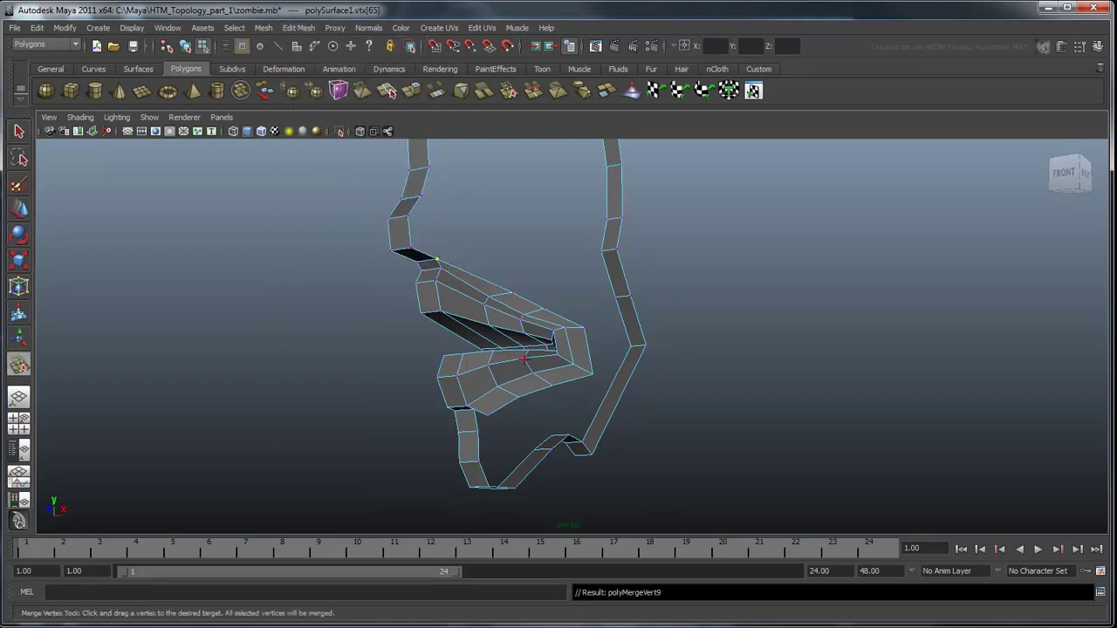
{"action": "left_click_drag", "start_coordinate": [530, 428], "coordinate": [563, 306], "text": "alt"}
{"action": "left_click_drag", "start_coordinate": [667, 294], "coordinate": [628, 262], "text": "alt"}
Step: Nudge four upper and lower lip vertices into a smoother rounded mouth contour
{"action": "key", "text": "w"}
{"action": "left_click", "coordinate": [596, 237]}
{"action": "left_click_drag", "start_coordinate": [566, 228], "coordinate": [559, 225]}
{"action": "left_click", "coordinate": [657, 267]}
{"action": "left_click_drag", "start_coordinate": [656, 267], "coordinate": [633, 258]}
{"action": "left_click", "coordinate": [609, 442]}
{"action": "mouse_move", "coordinate": [585, 451]}
{"action": "left_mouse_down"}
{"action": "mouse_move", "coordinate": [573, 452]}
{"action": "mouse_move", "coordinate": [588, 450]}
{"action": "left_mouse_up"}
{"action": "left_click", "coordinate": [671, 412]}
{"action": "left_click_drag", "start_coordinate": [655, 417], "coordinate": [655, 425]}
{"action": "right_click_drag", "start_coordinate": [654, 425], "coordinate": [623, 394], "text": "alt"}
{"action": "mouse_move", "coordinate": [623, 394]}
{"action": "left_mouse_down", "text": "alt"}
{"action": "mouse_move", "coordinate": [643, 381]}
{"action": "mouse_move", "coordinate": [643, 391]}
{"action": "left_mouse_up", "text": "alt"}
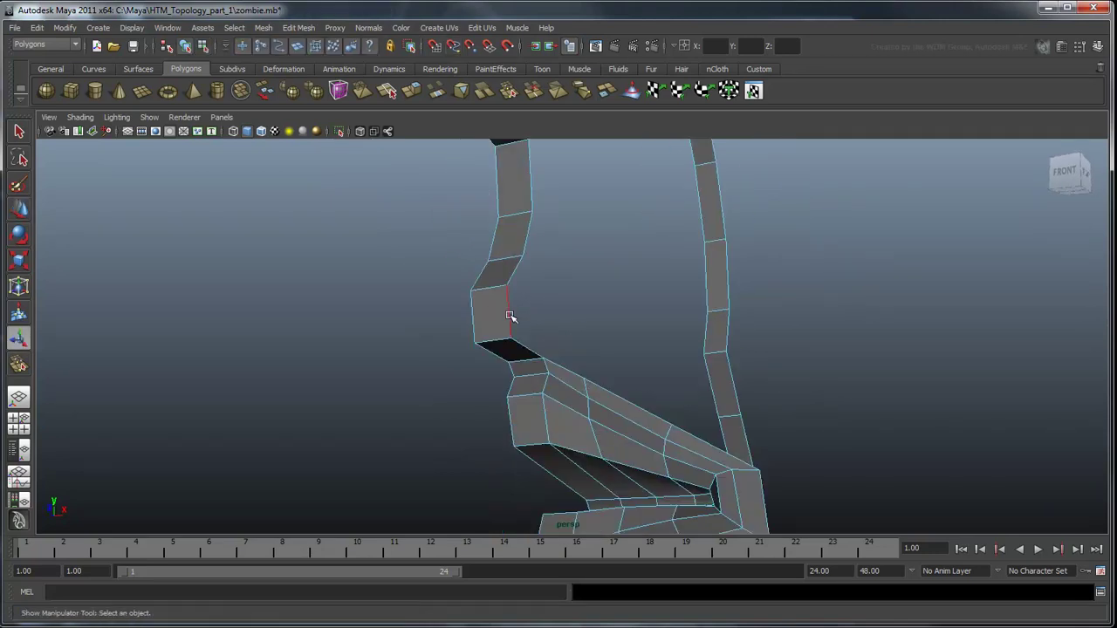
Step: Extrude the edge under the nose twice, sliding each extrusion sideways to start the nose base
{"action": "right_click", "coordinate": [510, 316]}
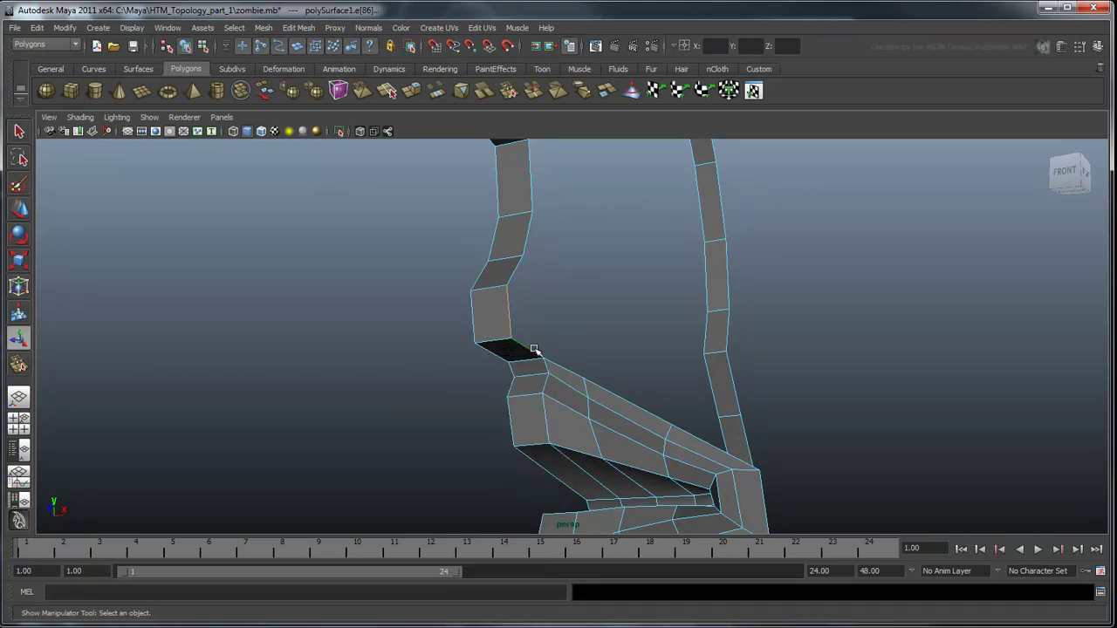
{"action": "right_click_drag", "start_coordinate": [533, 349], "coordinate": [537, 367], "text": "shift"}
{"action": "left_click_drag", "start_coordinate": [546, 307], "coordinate": [523, 307]}
{"action": "right_click_drag", "start_coordinate": [543, 332], "coordinate": [555, 350], "text": "shift"}
{"action": "left_click_drag", "start_coordinate": [571, 305], "coordinate": [600, 308]}
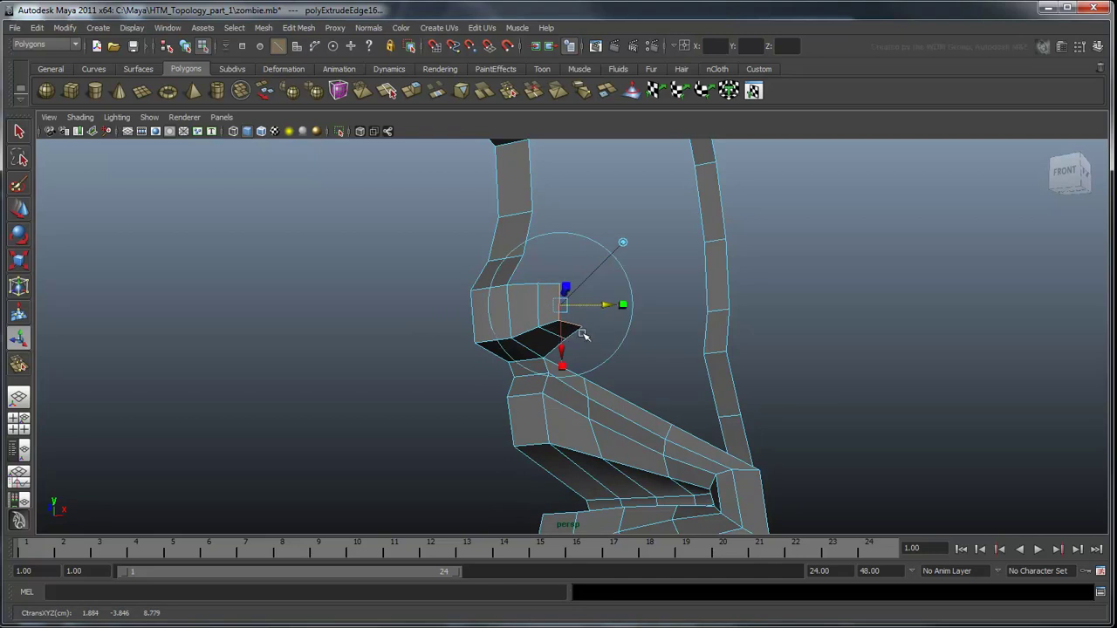
{"action": "left_click", "coordinate": [793, 309]}
{"action": "left_click_drag", "start_coordinate": [803, 390], "coordinate": [769, 386], "text": "alt"}
{"action": "left_click", "coordinate": [638, 389]}
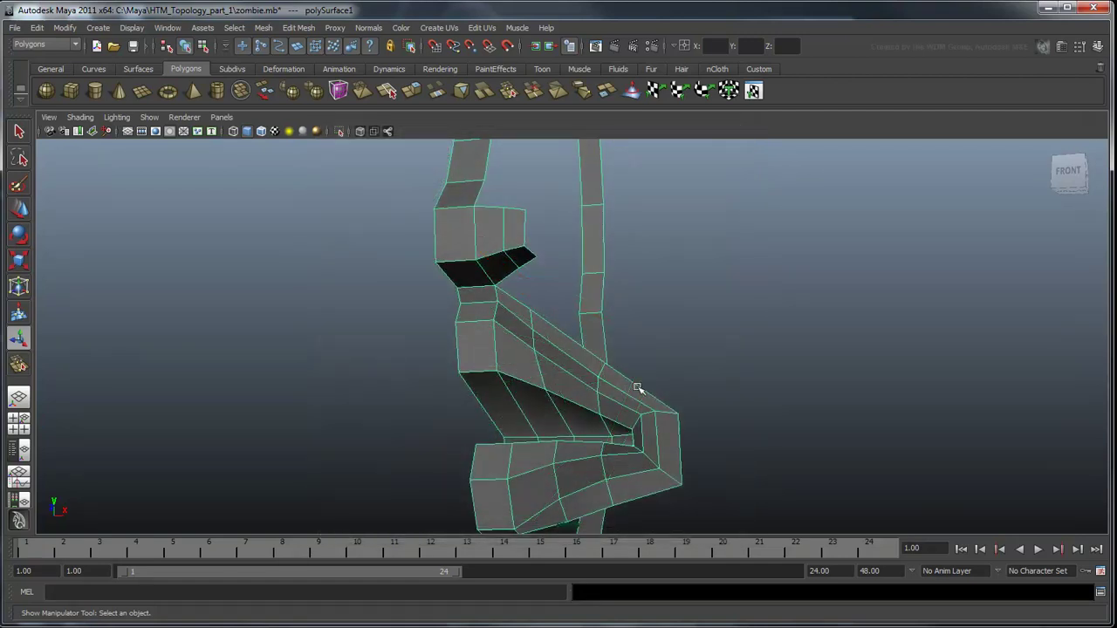
Step: Extrude the upper lip's top edge up toward the nose and weld its corner vertex to its neighbour
{"action": "mouse_move", "coordinate": [637, 388]}
{"action": "right_mouse_down"}
{"action": "mouse_move", "coordinate": [640, 366]}
{"action": "mouse_move", "coordinate": [638, 408]}
{"action": "right_mouse_up"}
{"action": "left_click", "coordinate": [623, 377]}
{"action": "left_click_drag", "start_coordinate": [656, 402], "coordinate": [771, 293], "text": "alt"}
{"action": "left_click", "coordinate": [771, 293]}
{"action": "left_click", "coordinate": [19, 365]}
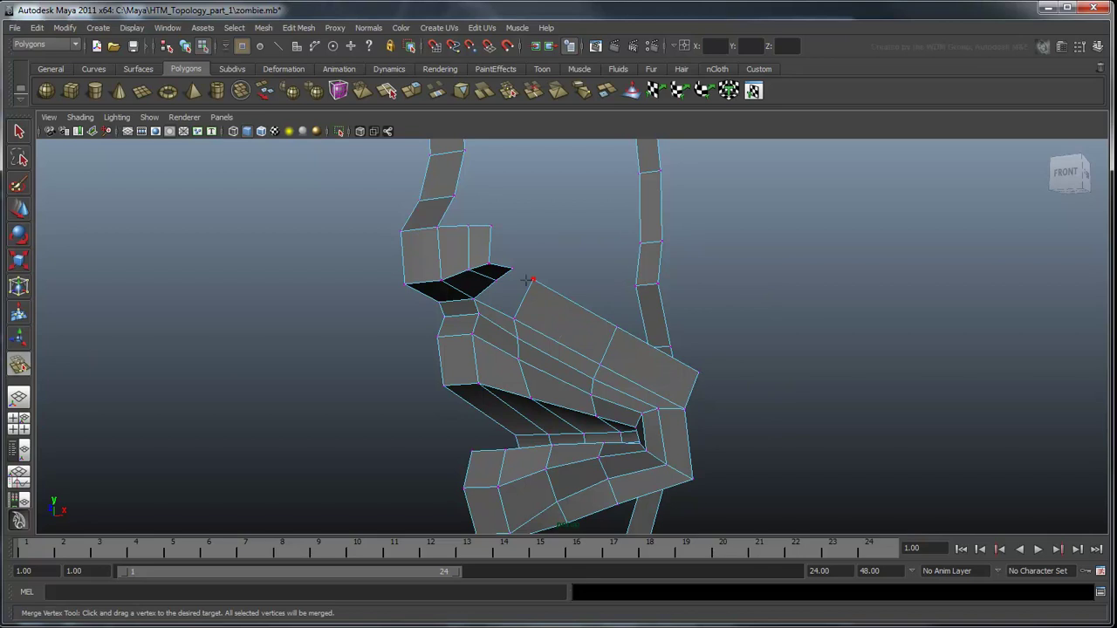
{"action": "left_click_drag", "start_coordinate": [528, 274], "coordinate": [549, 304]}
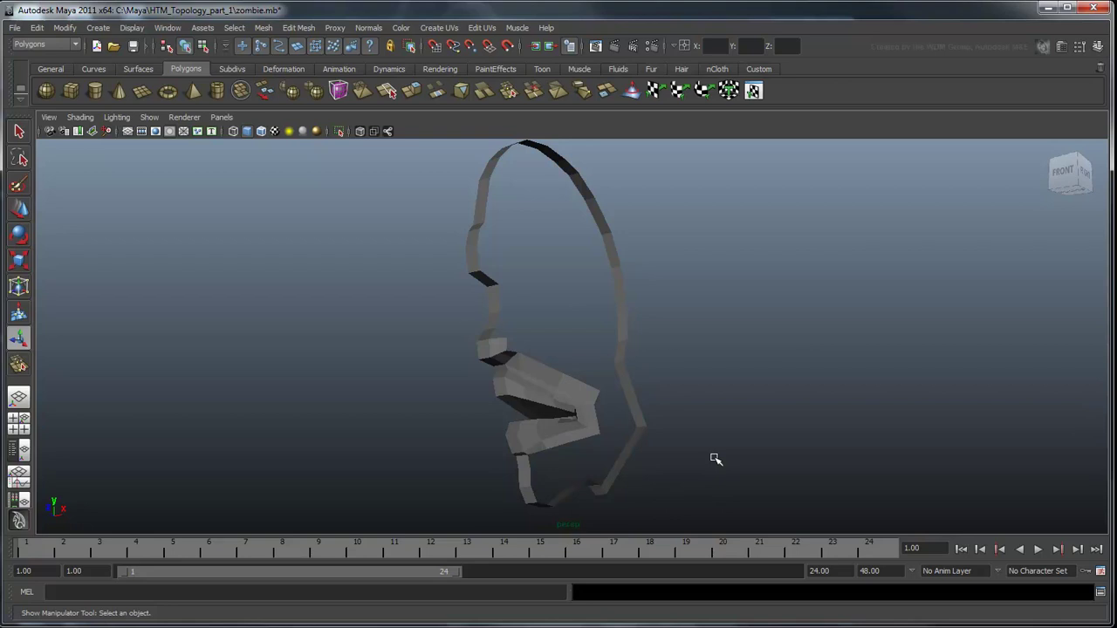
Step: Apply Normals > Soften Edge to the head mesh polySurface1
{"action": "left_click", "coordinate": [536, 403]}
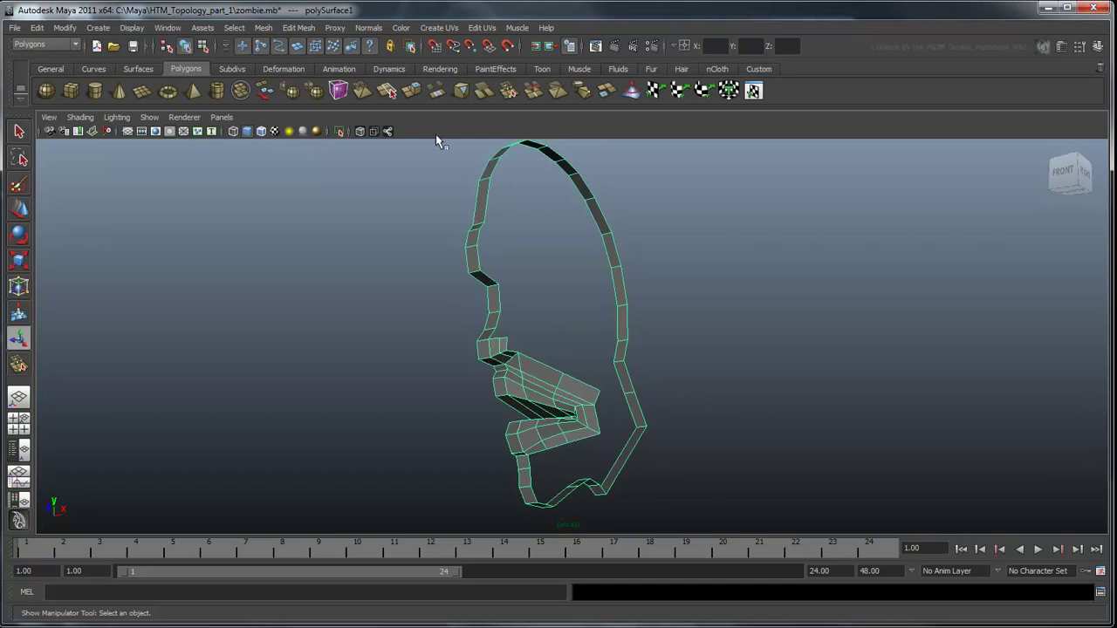
{"action": "left_click", "coordinate": [368, 27]}
{"action": "left_click", "coordinate": [384, 153]}
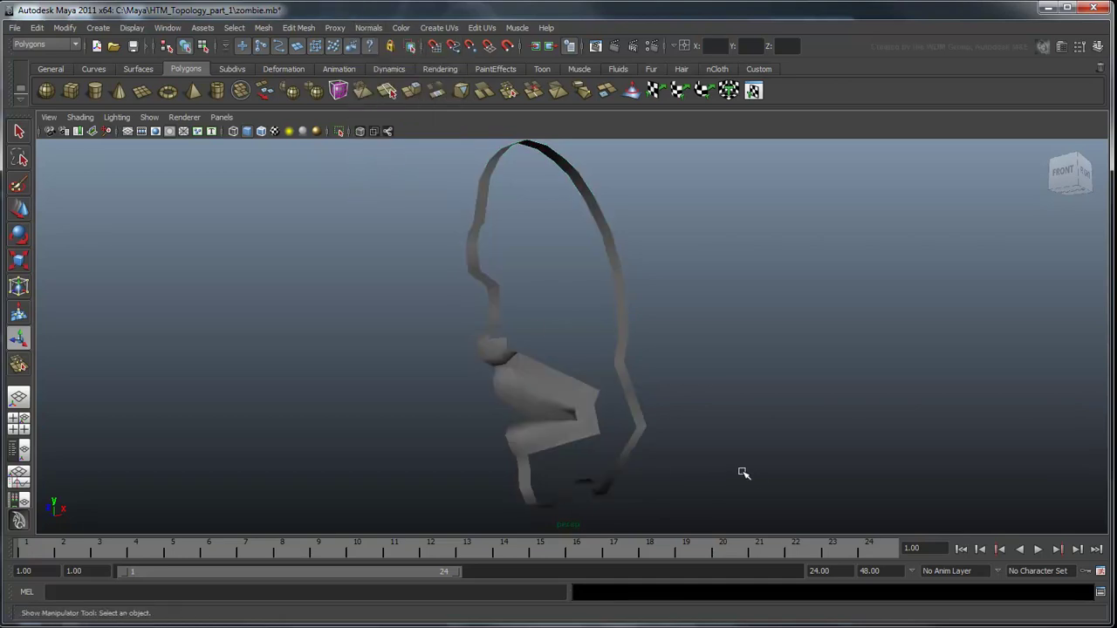